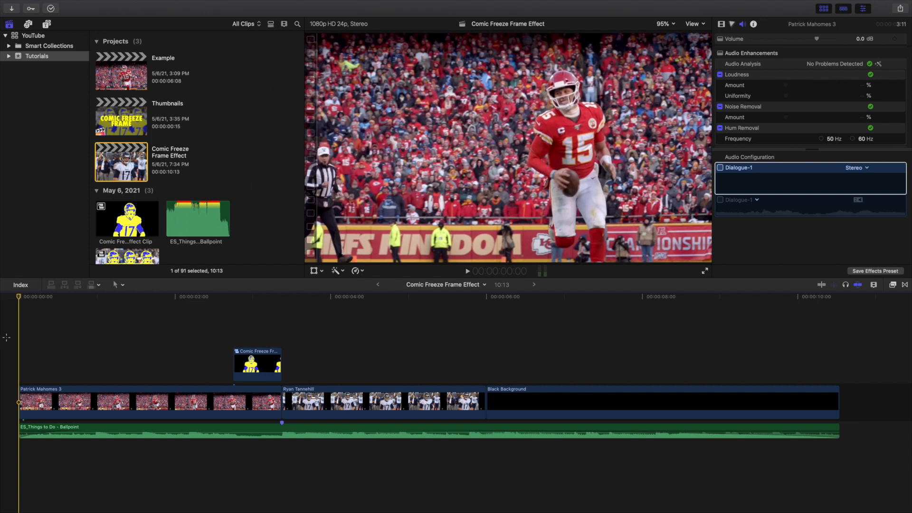
# Step: Play back the finished Comic Freeze Frame Effect project from its start and around the freeze-frame transition
pyautogui.press('space')
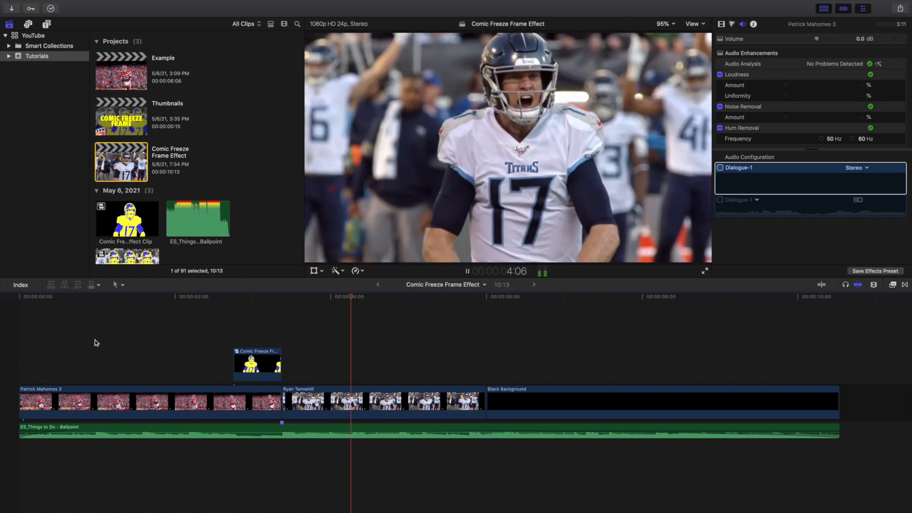
pyautogui.click(94, 340)
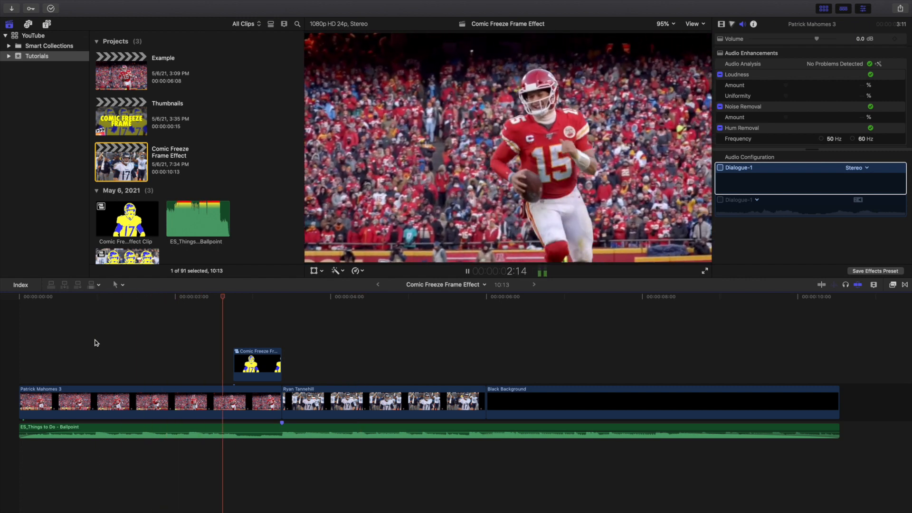
pyautogui.click(138, 340)
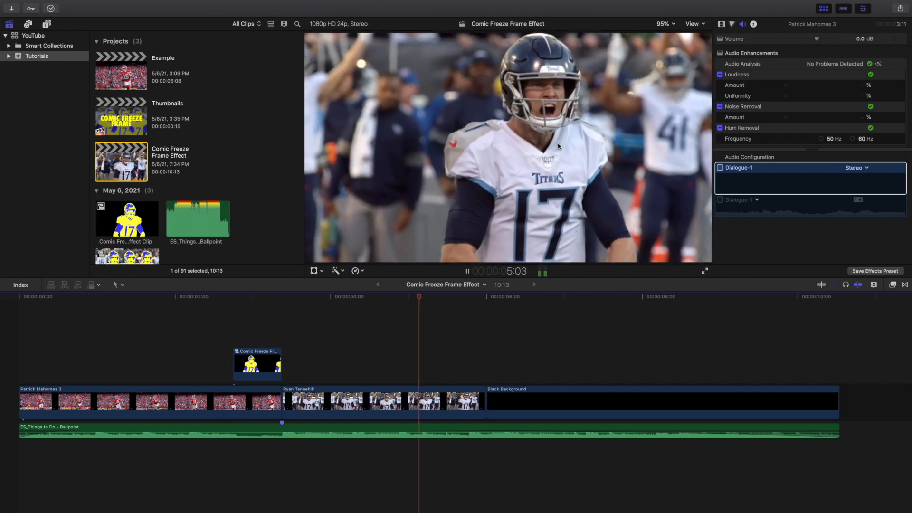
pyautogui.press('space')
pyautogui.press('Home')
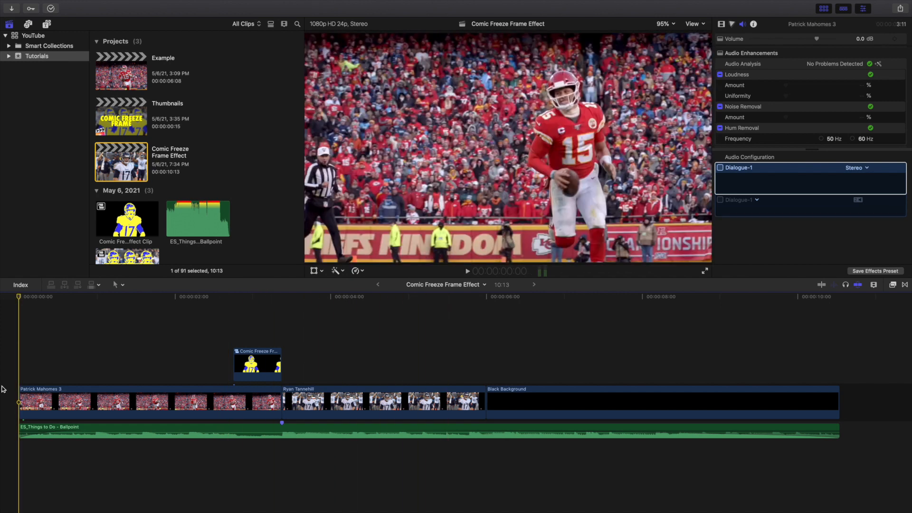
pyautogui.press('space')
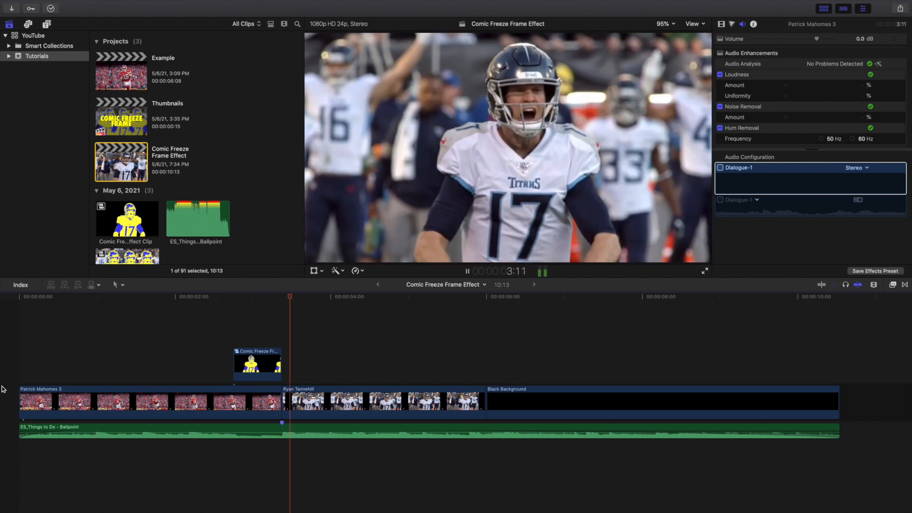
pyautogui.press('space')
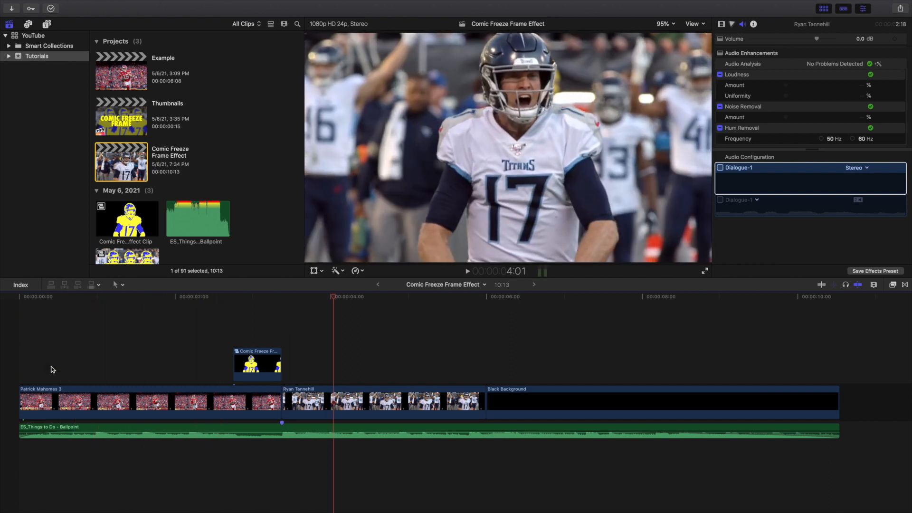
# Step: Open the Example project and play back the cut between its two clips
pyautogui.doubleClick(133, 81)
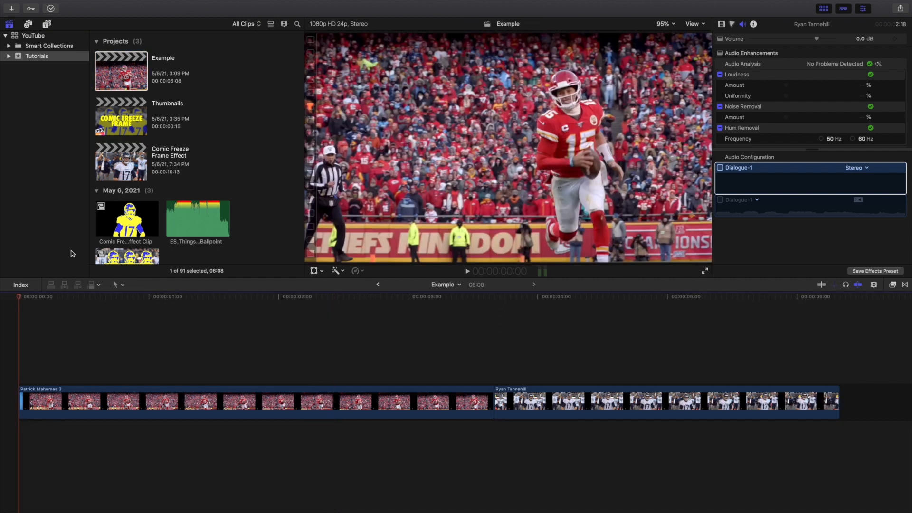
pyautogui.press('space')
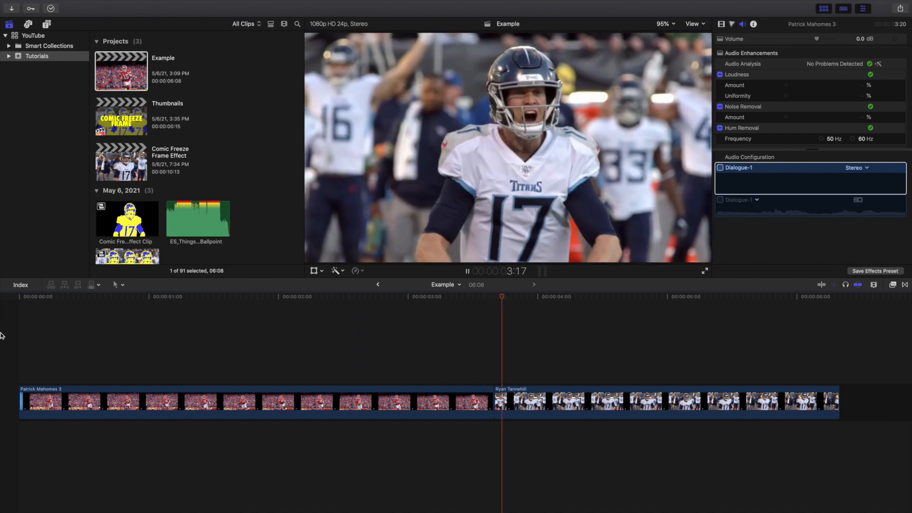
pyautogui.click(403, 338)
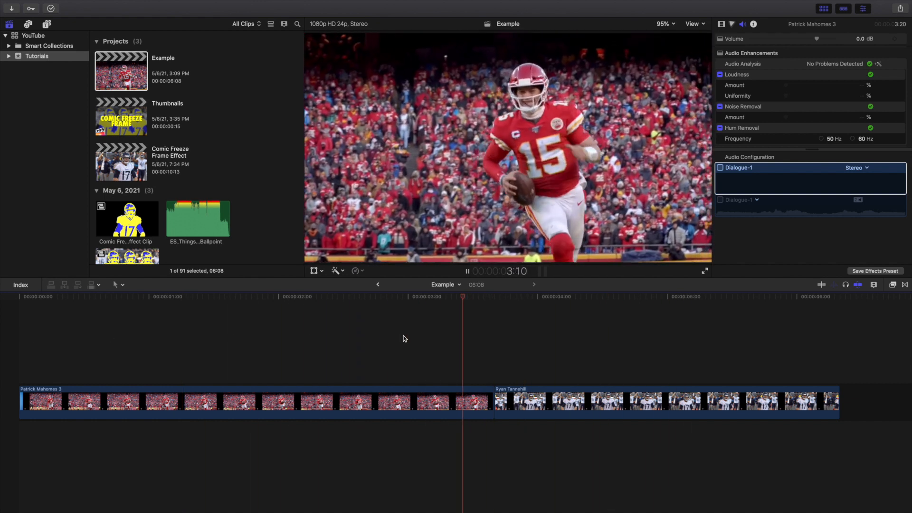
pyautogui.click(328, 342)
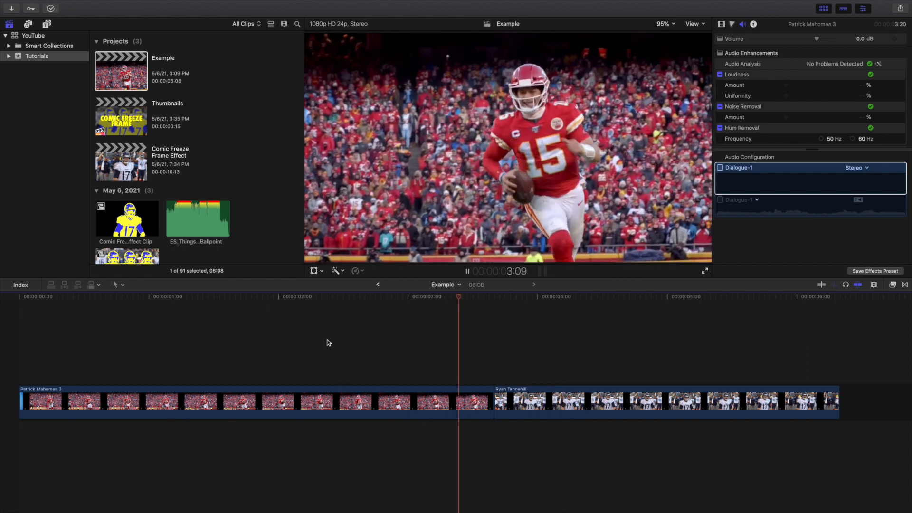
pyautogui.press('space')
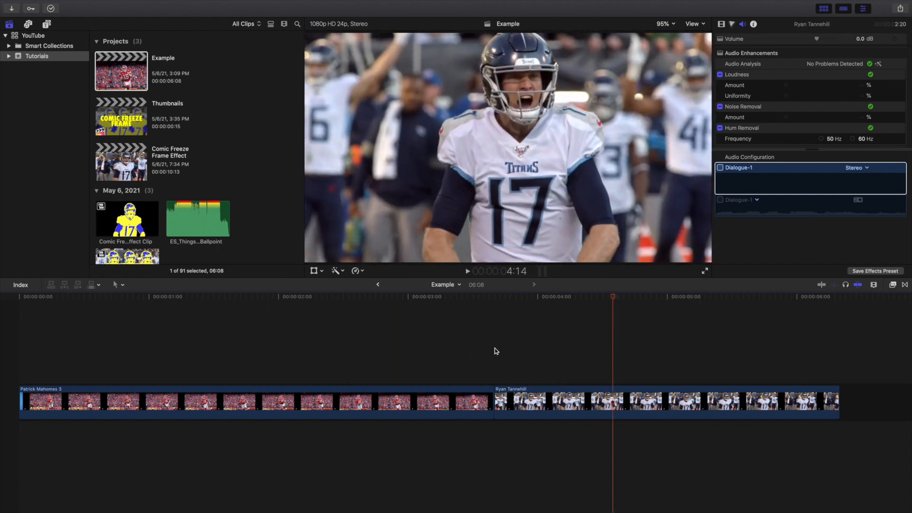
# Step: Insert a freeze frame at the first frame of the second clip, right at the cut
pyautogui.click(495, 352)
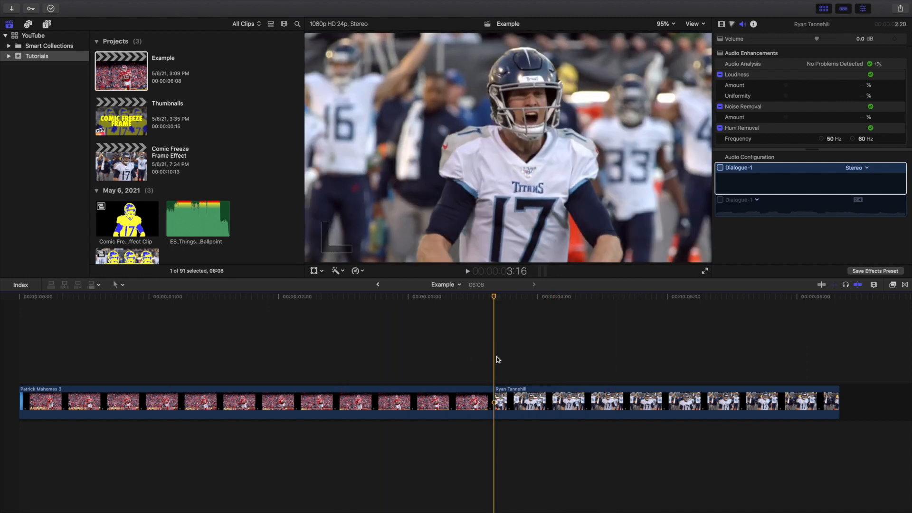
pyautogui.press('super+equal')
pyautogui.press('super+equal')
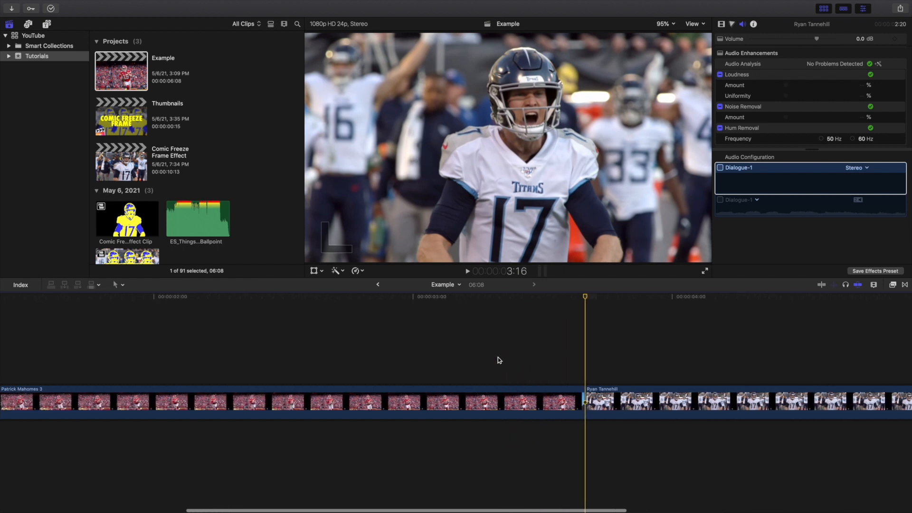
pyautogui.hscroll(-3, 497, 360)
pyautogui.click(708, 401)
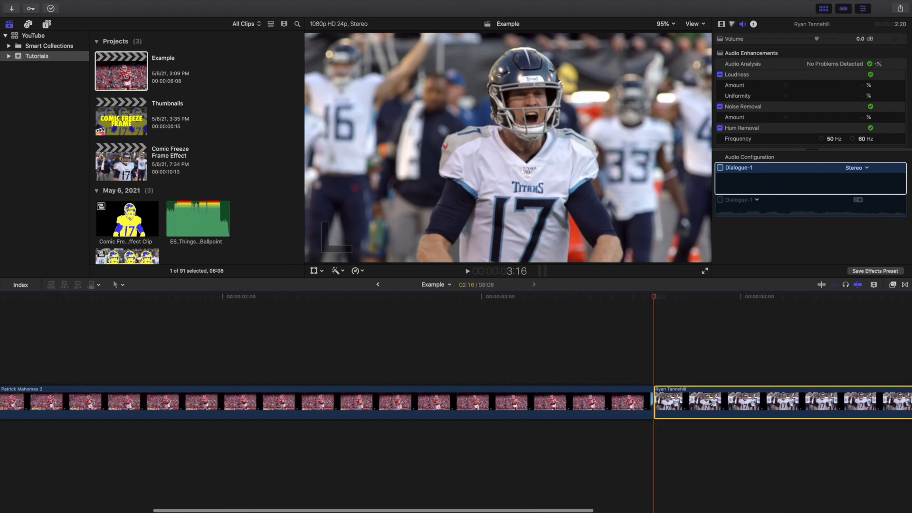
pyautogui.press('super+v')
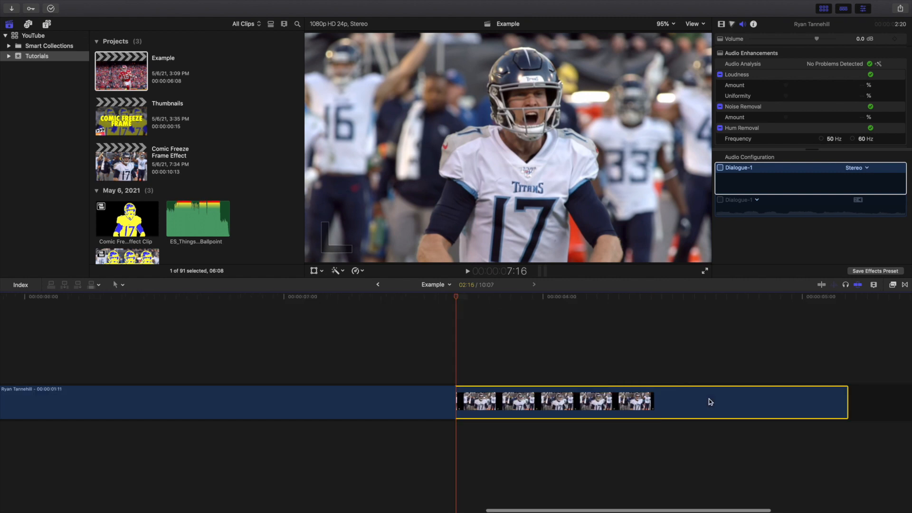
# Step: Rename the still clip inserted between the two video clips as Freeze Frame
pyautogui.hotkey('shift', 'z')
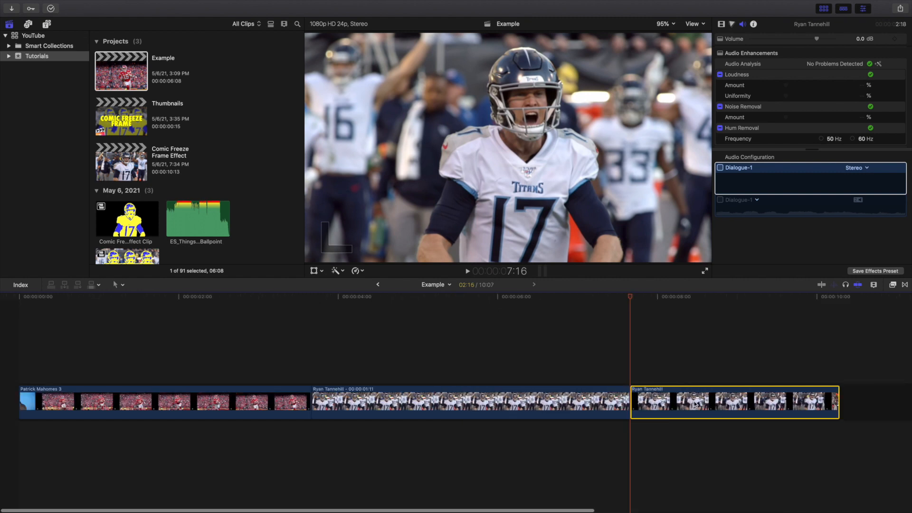
pyautogui.click(361, 401)
pyautogui.rightClick(340, 397)
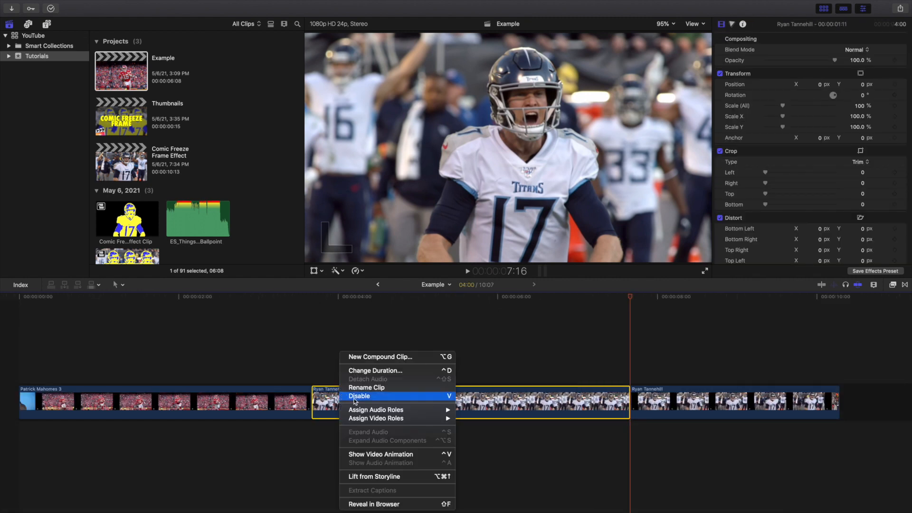
pyautogui.click(360, 386)
pyautogui.write('Freeze Fra')
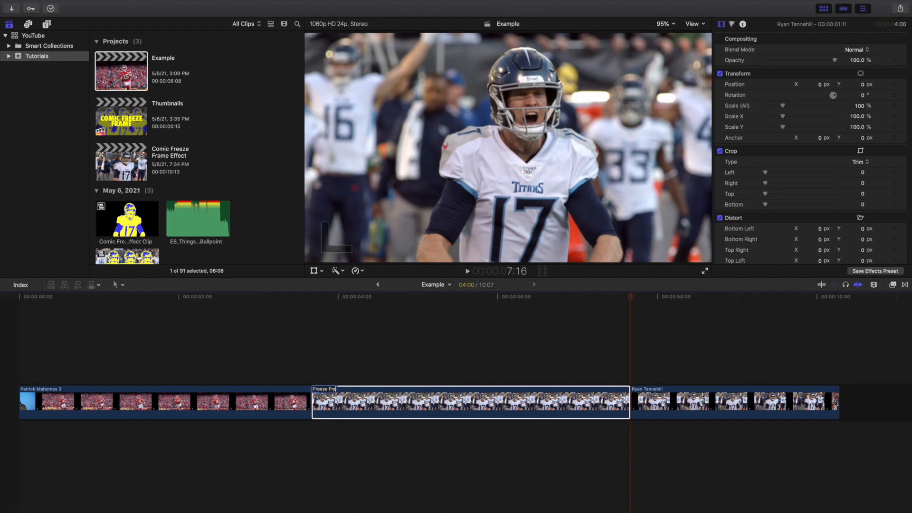
pyautogui.write('me')
pyautogui.press('Return')
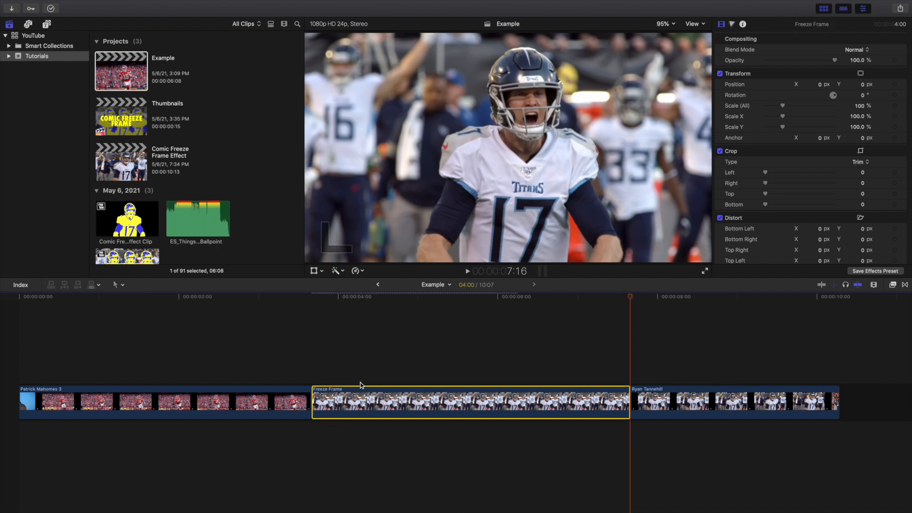
# Step: Move the Freeze Frame clip above the primary storyline and set its duration to 15 frames
pyautogui.moveTo(357, 399); pyautogui.dragTo(245, 351)
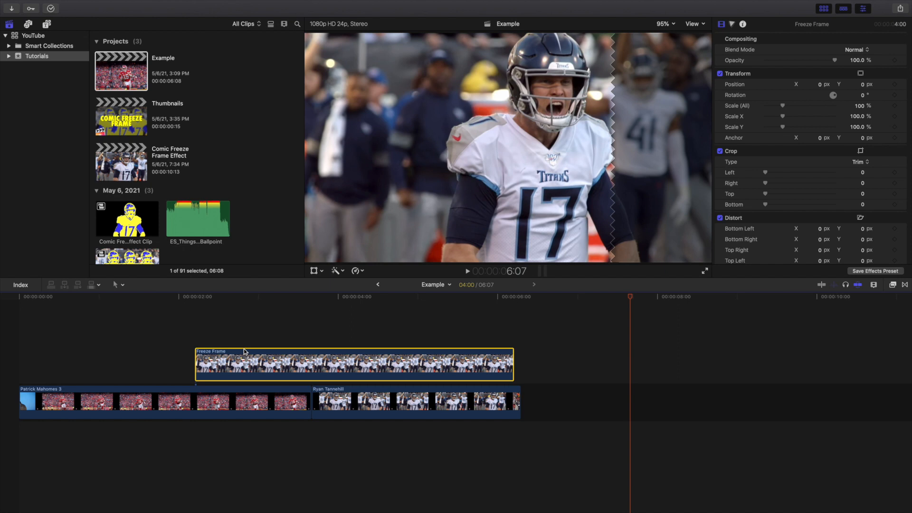
pyautogui.hotkey('ctrl', 'd')
pyautogui.write('15')
pyautogui.press('Return')
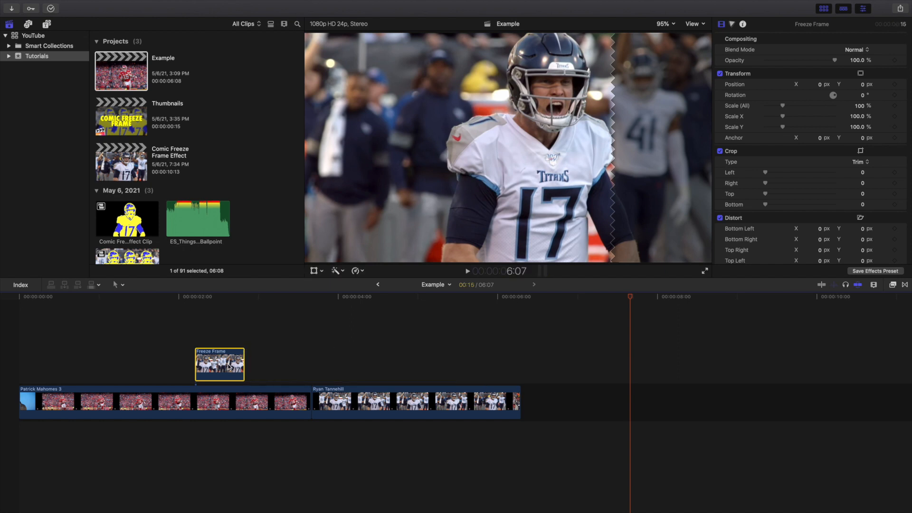
# Step: Align the end of the Freeze Frame clip with the cut and place the playhead on its first frame
pyautogui.moveTo(229, 366); pyautogui.dragTo(295, 367)
pyautogui.click(276, 341)
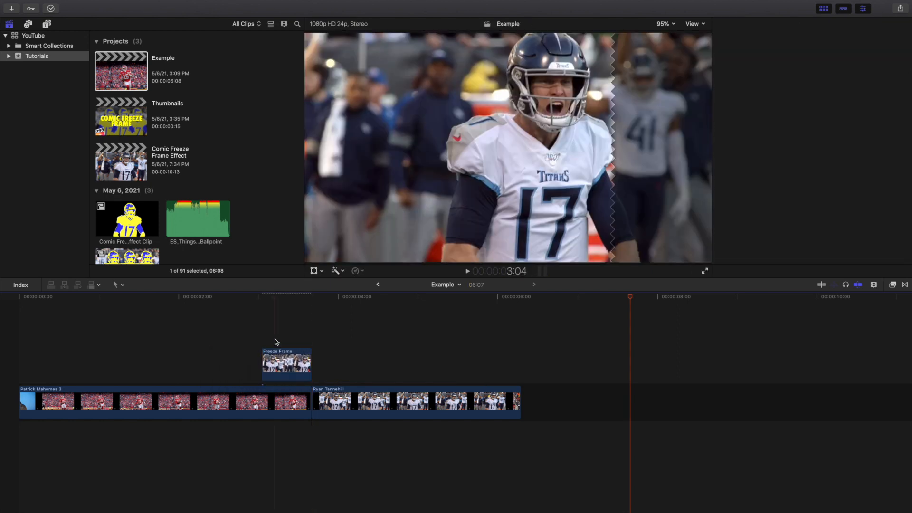
pyautogui.click(276, 342)
pyautogui.click(266, 342)
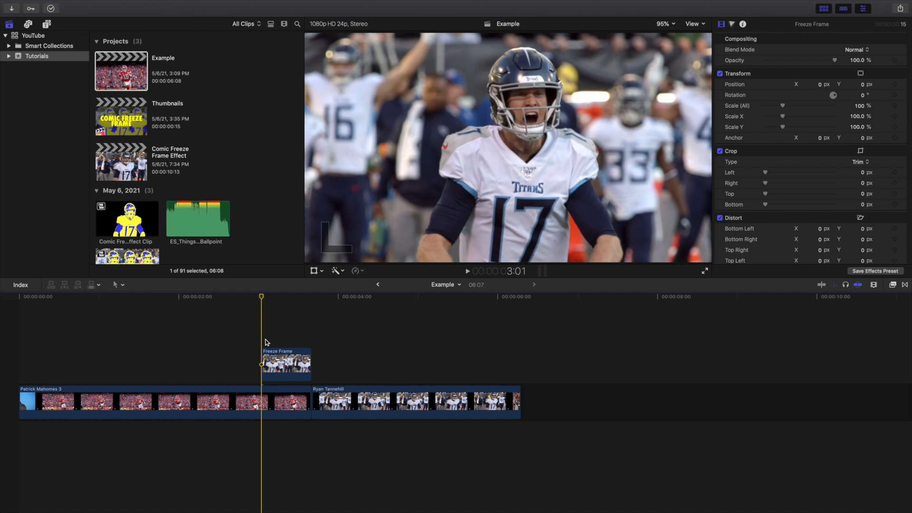
# Step: Apply the Draw Mask effect to the Freeze Frame clip
pyautogui.click(279, 359)
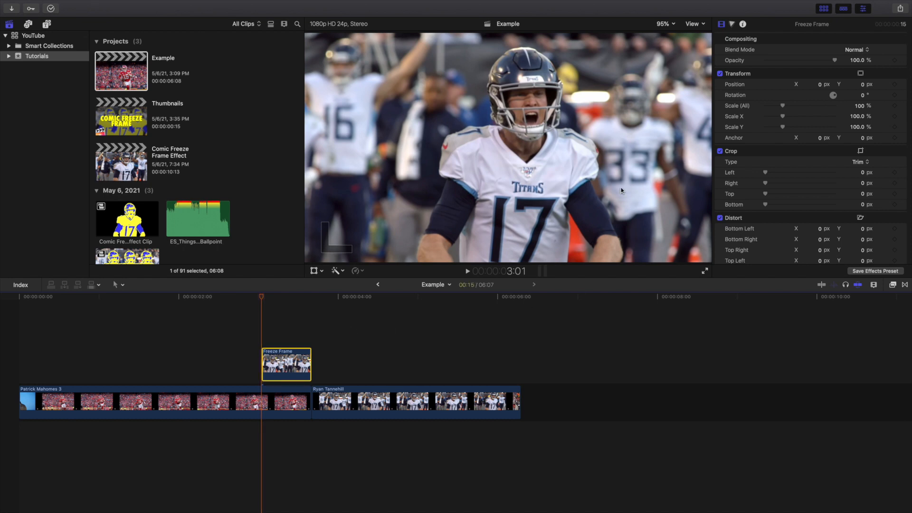
pyautogui.click(893, 284)
pyautogui.scroll(-3, 729, 425)
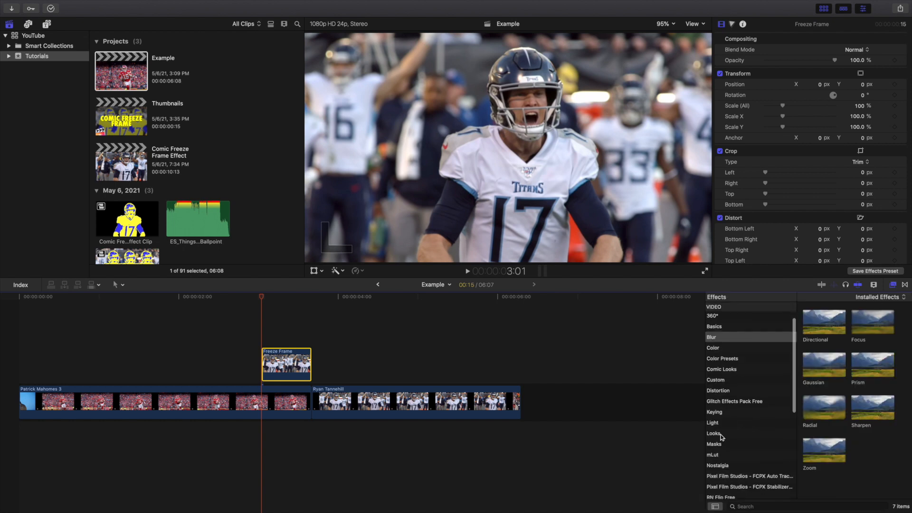
pyautogui.click(723, 433)
pyautogui.click(725, 444)
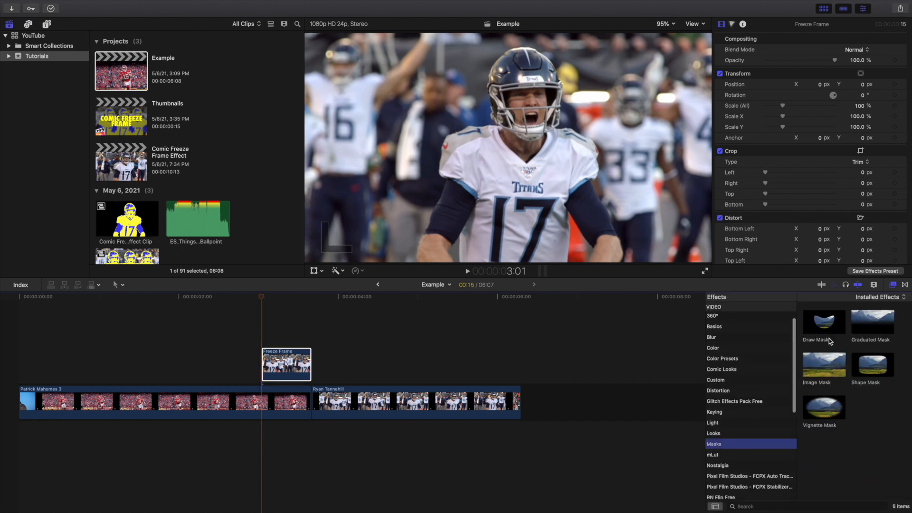
pyautogui.moveTo(828, 338)
pyautogui.mouseDown()
pyautogui.moveTo(808, 323)
pyautogui.moveTo(332, 351)
pyautogui.moveTo(296, 365)
pyautogui.mouseUp()
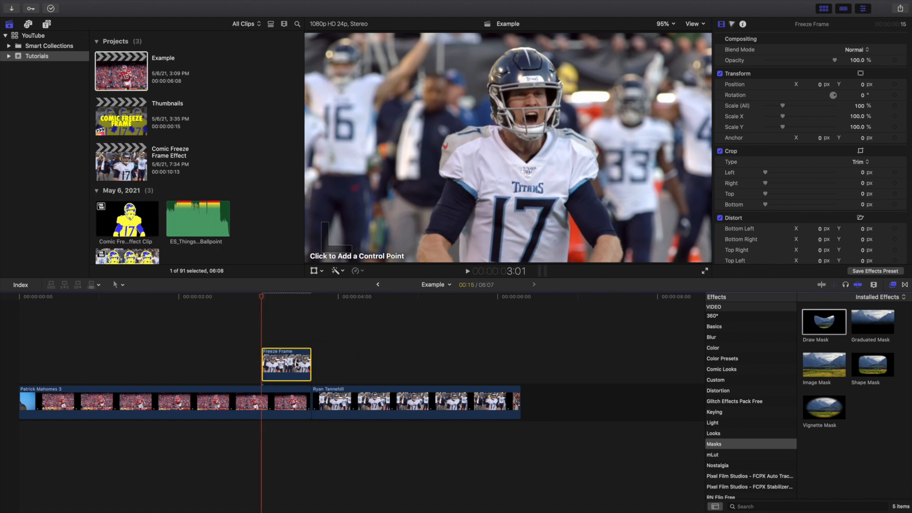
# Step: Trace mask control points around the number 17 player, from one forearm over the shoulders and helmet to the other arm
pyautogui.click(423, 237)
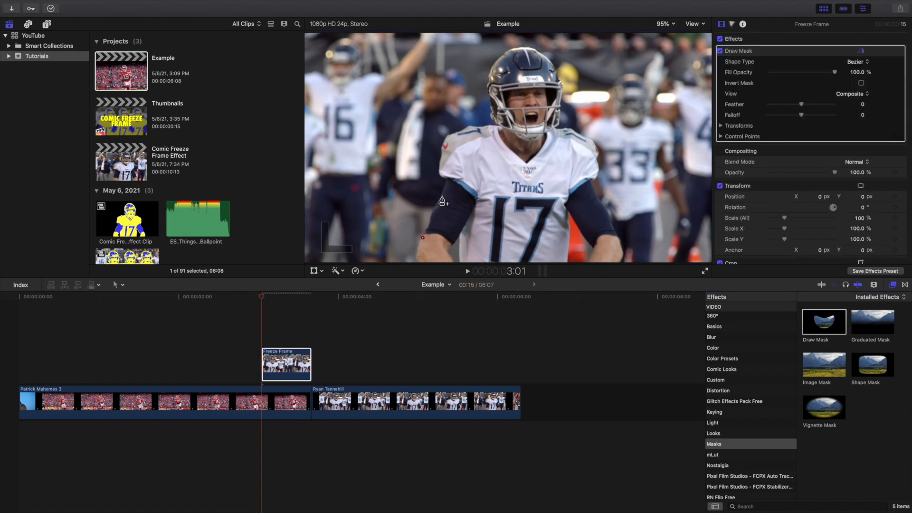
pyautogui.click(441, 197)
pyautogui.click(448, 177)
pyautogui.click(439, 174)
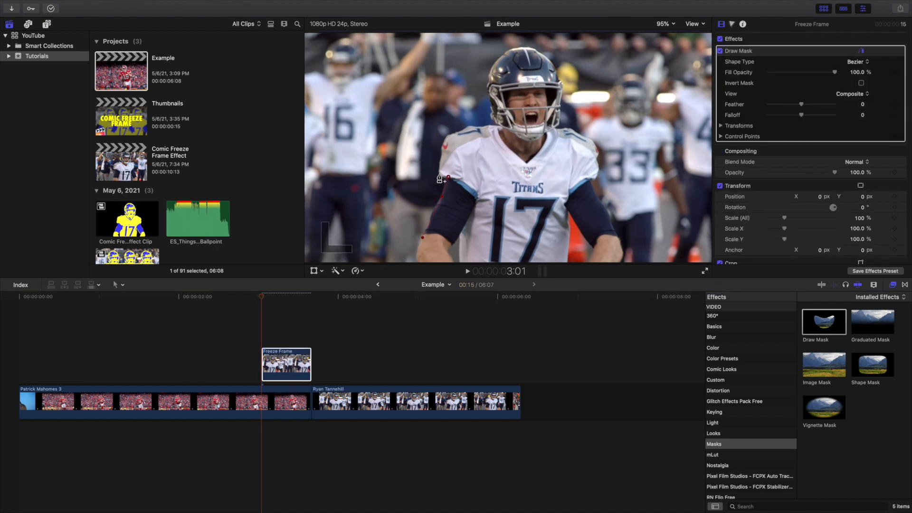
pyautogui.click(446, 136)
pyautogui.click(482, 125)
pyautogui.click(499, 125)
pyautogui.click(489, 103)
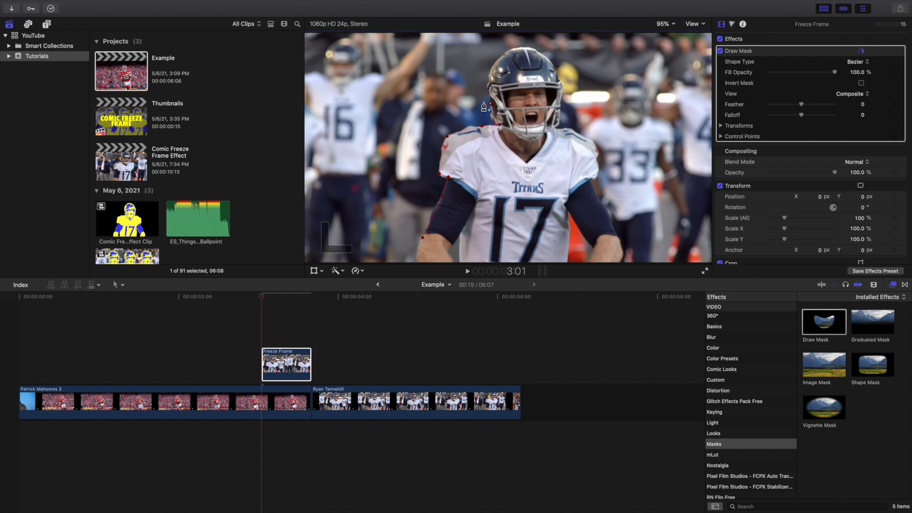
pyautogui.click(490, 75)
pyautogui.click(529, 47)
pyautogui.click(553, 65)
pyautogui.click(557, 127)
pyautogui.click(580, 133)
pyautogui.click(596, 150)
pyautogui.click(596, 176)
pyautogui.click(588, 180)
pyautogui.click(615, 232)
pyautogui.click(620, 260)
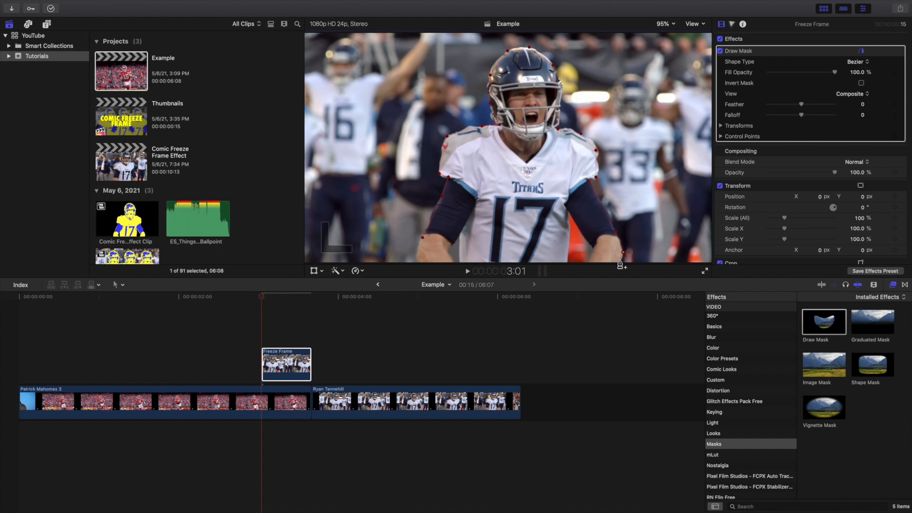
# Step: Show the viewer at 50% and close the player's mask with control points below the frame's lower edge
pyautogui.click(665, 23)
pyautogui.click(670, 61)
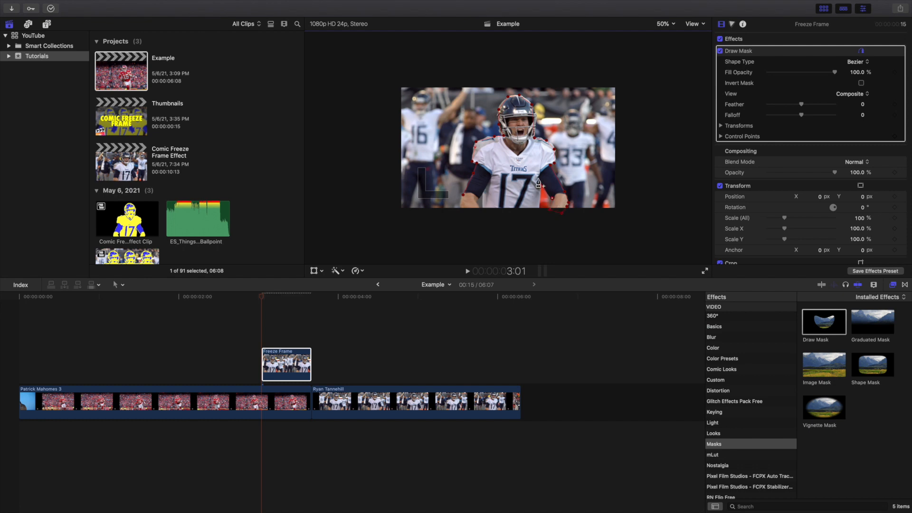
pyautogui.click(539, 213)
pyautogui.click(480, 211)
pyautogui.click(460, 212)
pyautogui.click(461, 201)
# Step: Fit the image to the viewer, hide the effects browser and return the playhead to the timeline's start
pyautogui.click(665, 24)
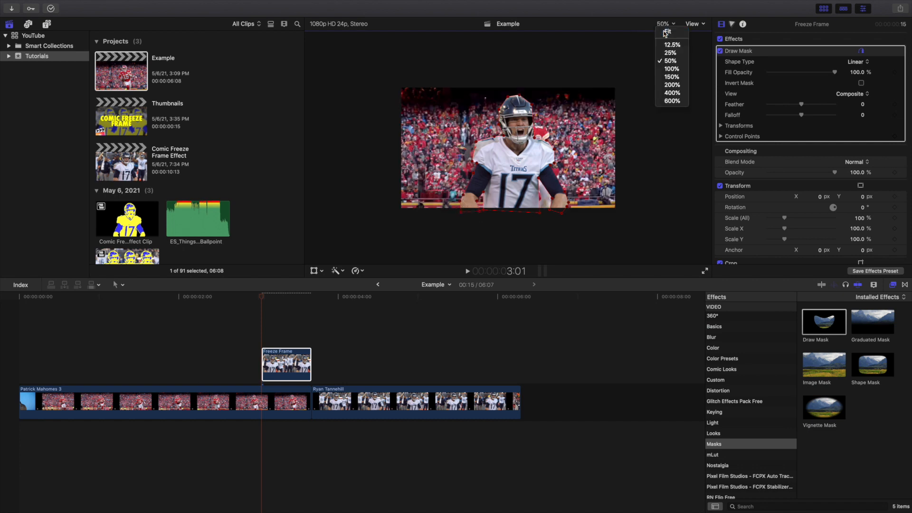
pyautogui.click(664, 33)
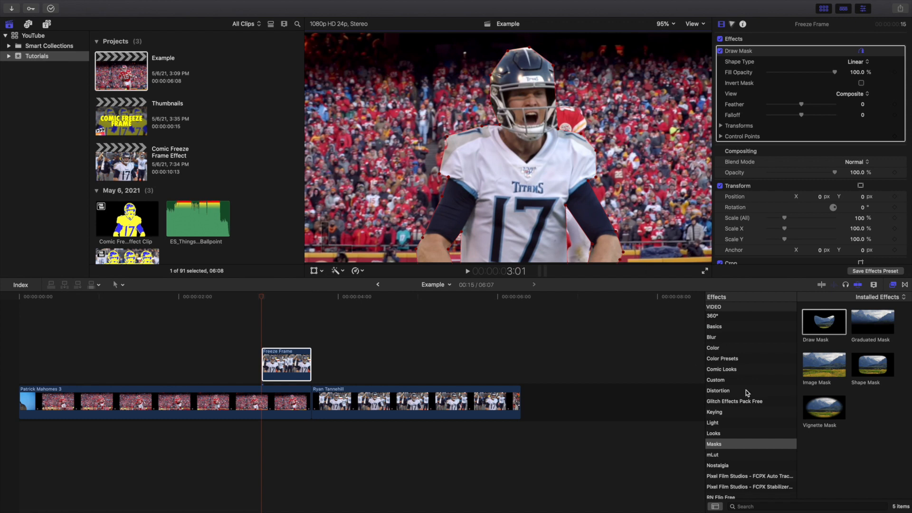
pyautogui.click(892, 284)
pyautogui.click(2, 372)
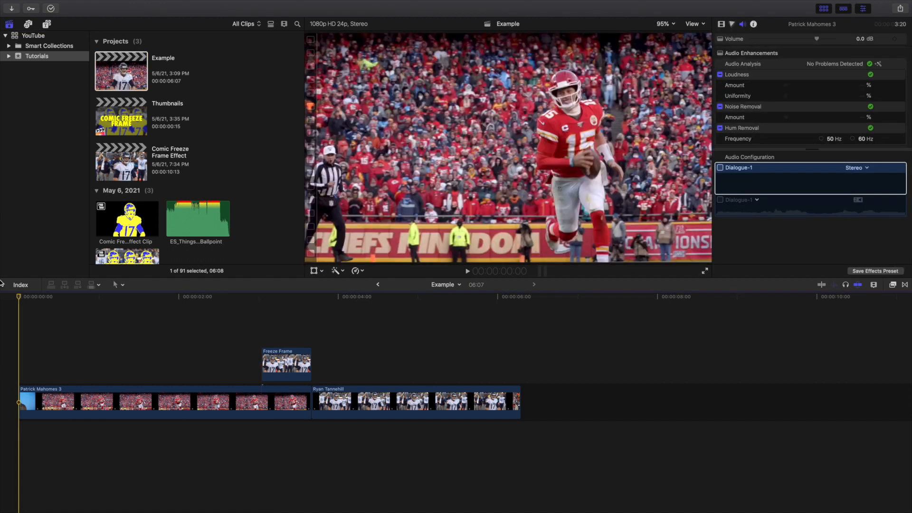
# Step: Play the sequence from its beginning through the masked freeze frame and into the following clip to review the transition
pyautogui.press('space')
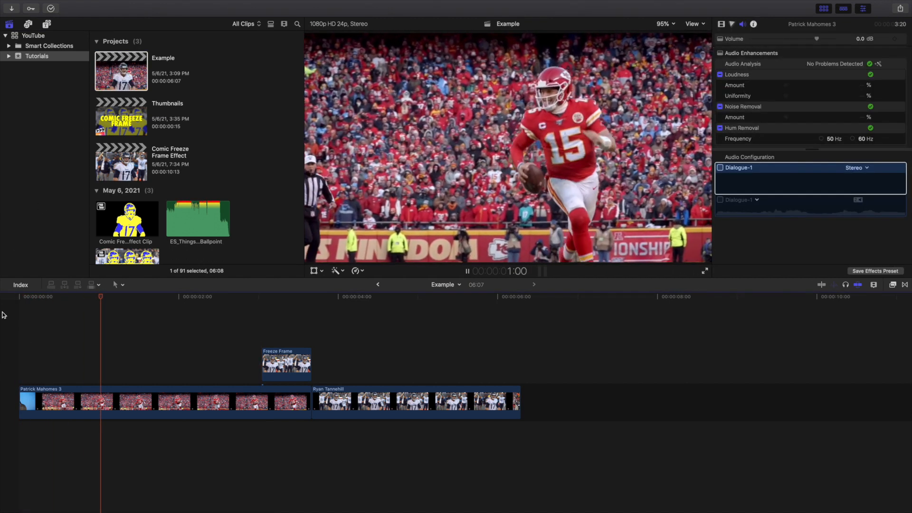
pyautogui.press('space')
pyautogui.click(5, 321)
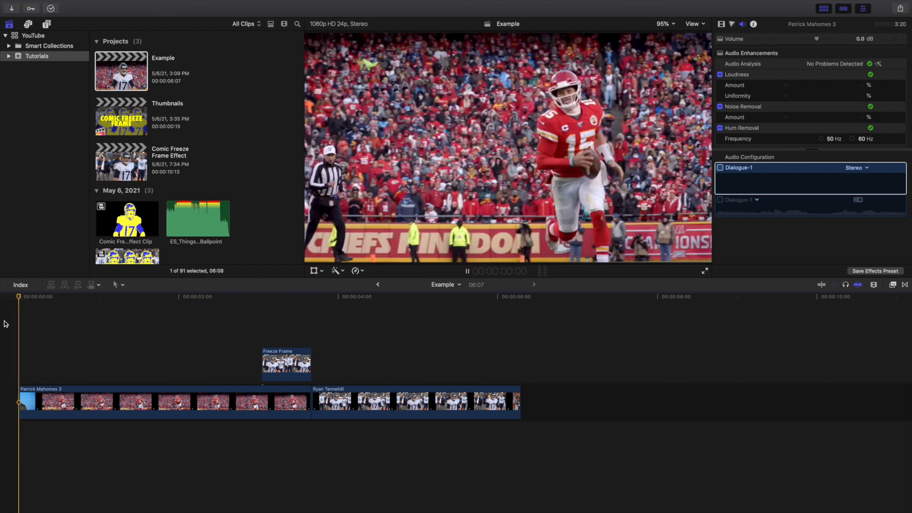
pyautogui.press('space')
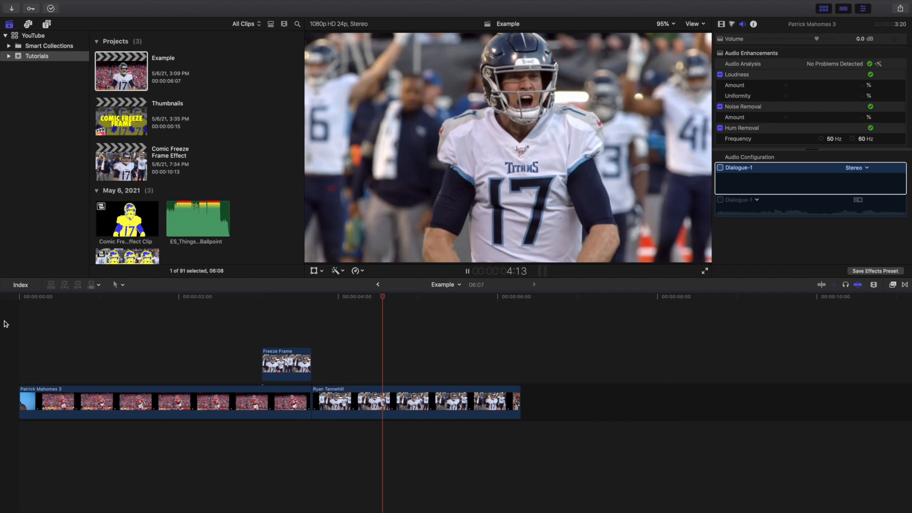
pyautogui.press('space')
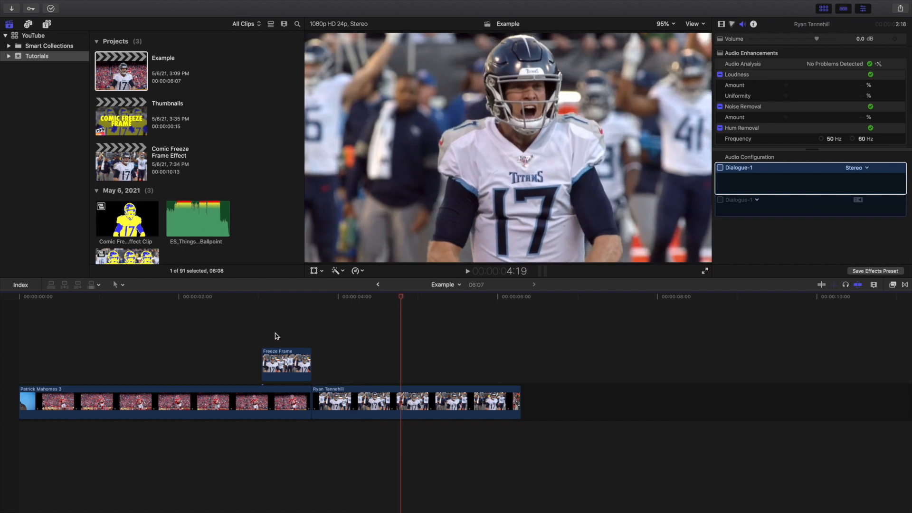
# Step: Apply the Comic Cool effect from the Comic Looks category to the Freeze Frame clip
pyautogui.click(275, 332)
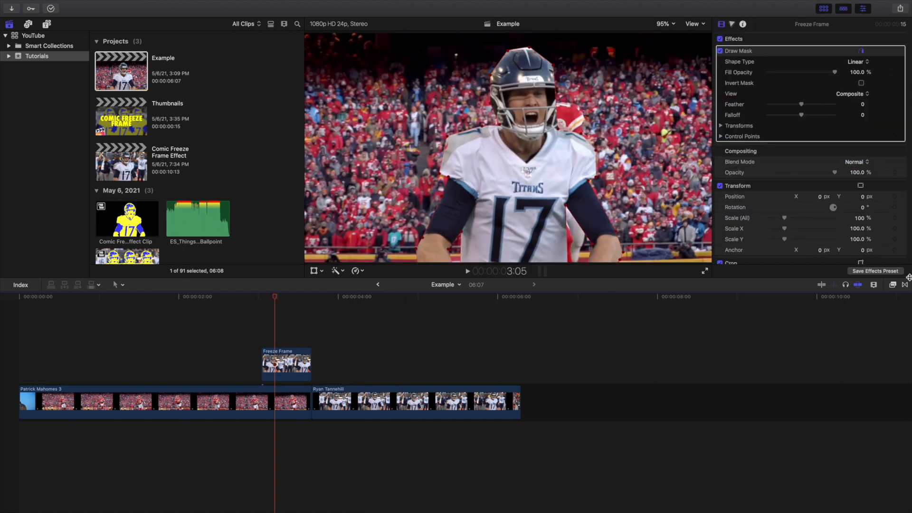
pyautogui.click(893, 285)
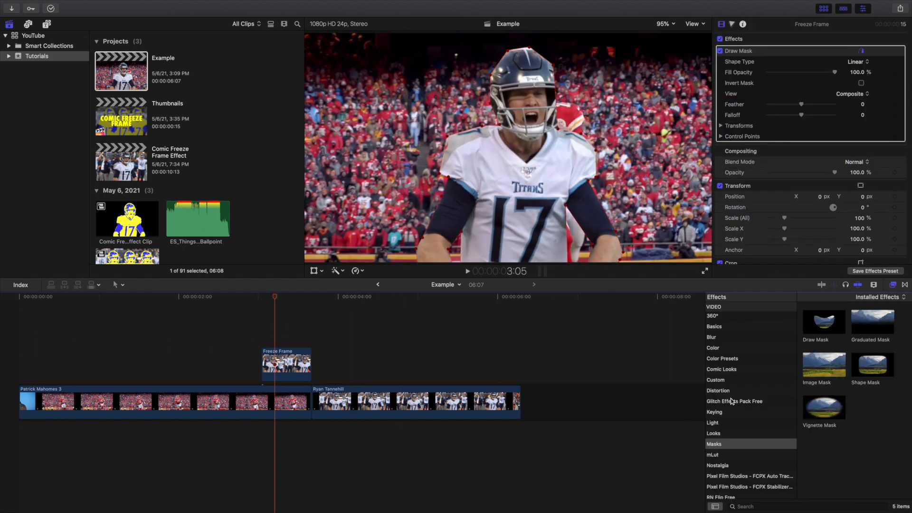
pyautogui.click(734, 370)
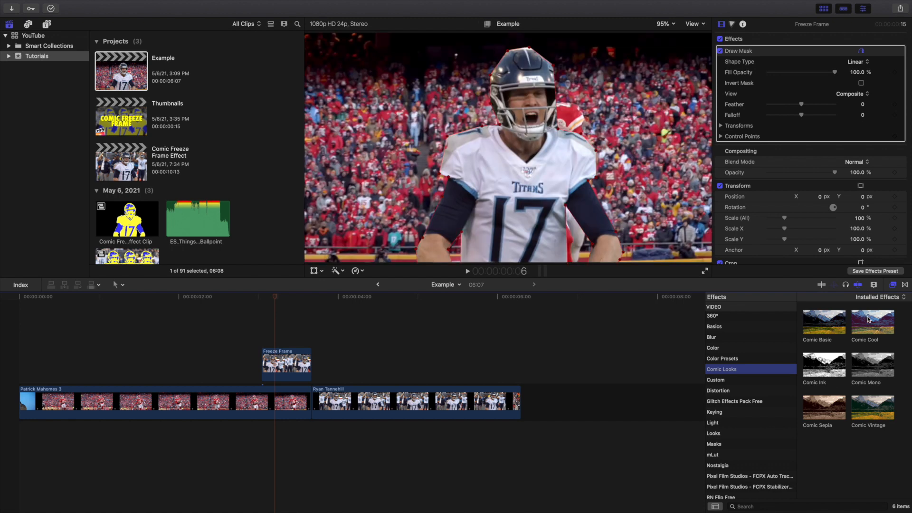
pyautogui.moveTo(867, 319); pyautogui.dragTo(283, 359)
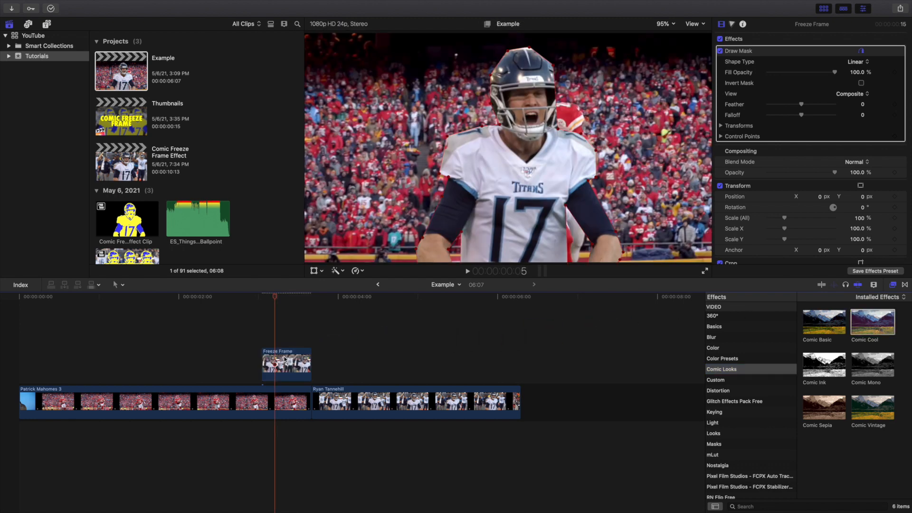
pyautogui.click(285, 359)
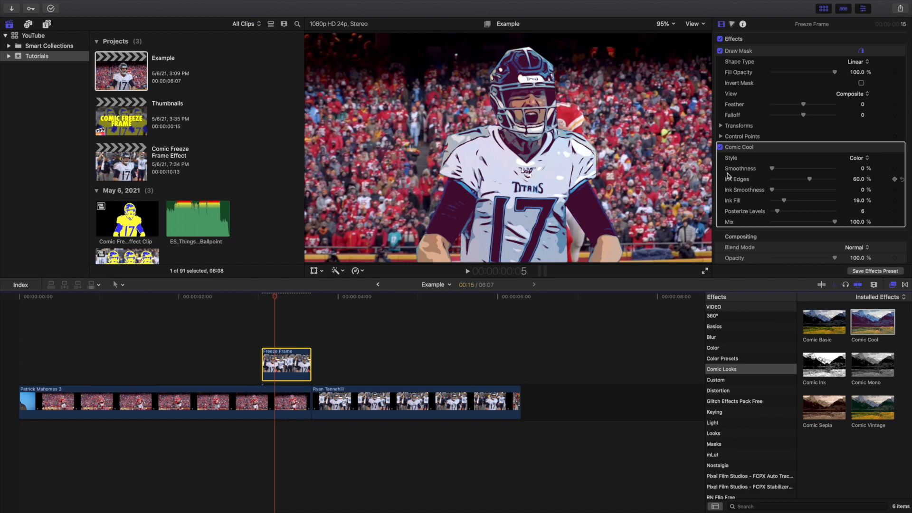
# Step: Set the Comic Cool style to Black & White and its ink color to blue
pyautogui.click(858, 158)
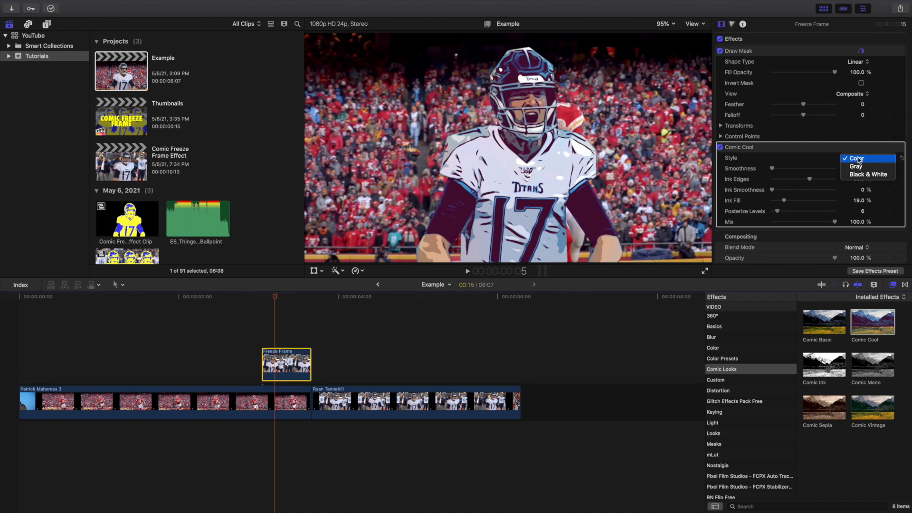
pyautogui.click(859, 175)
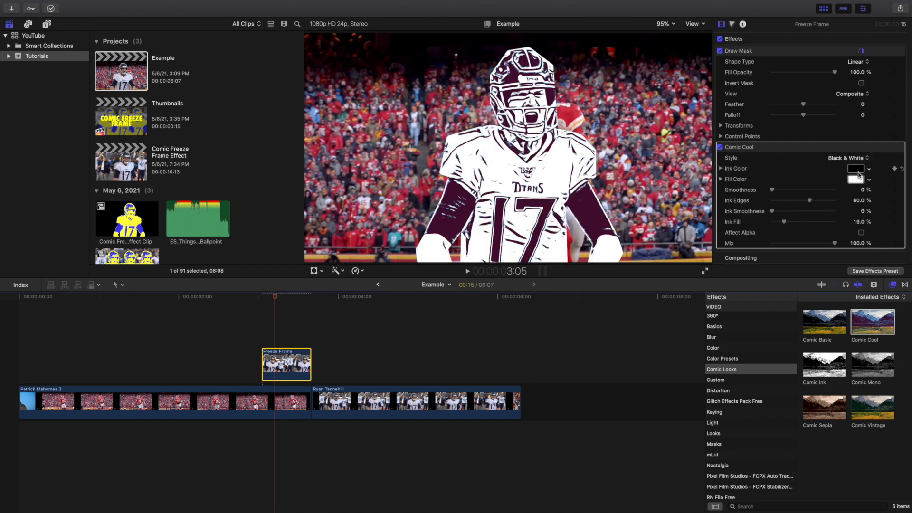
pyautogui.click(868, 169)
pyautogui.moveTo(808, 187); pyautogui.dragTo(842, 229)
pyautogui.click(842, 229)
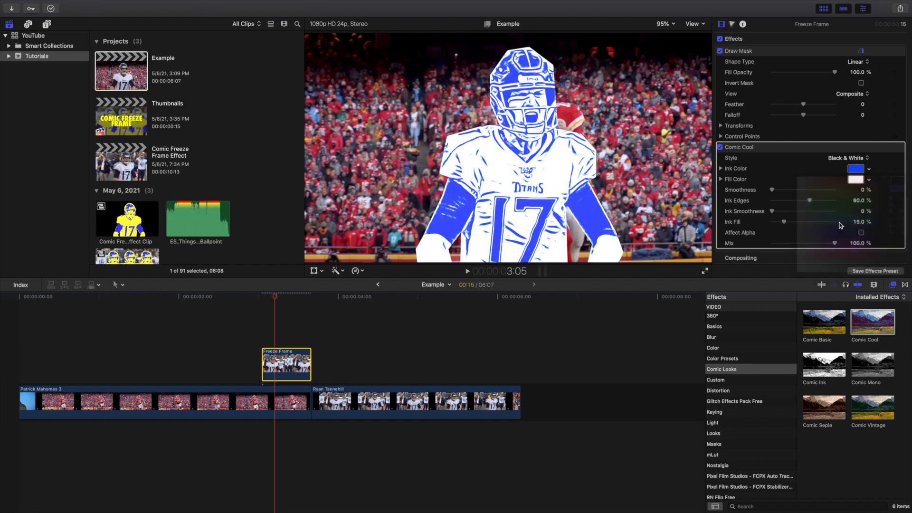
# Step: Set the Comic Cool fill color to bright yellow using the color wheel
pyautogui.click(869, 179)
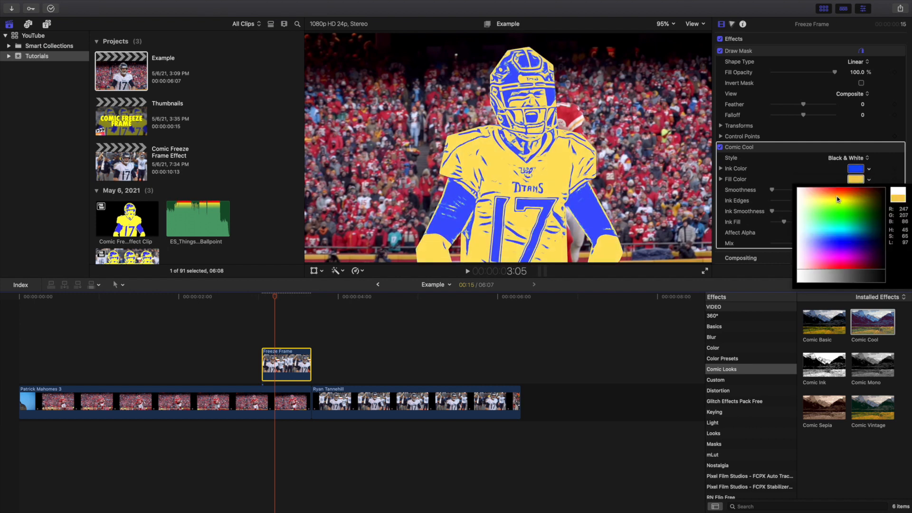
pyautogui.click(826, 175)
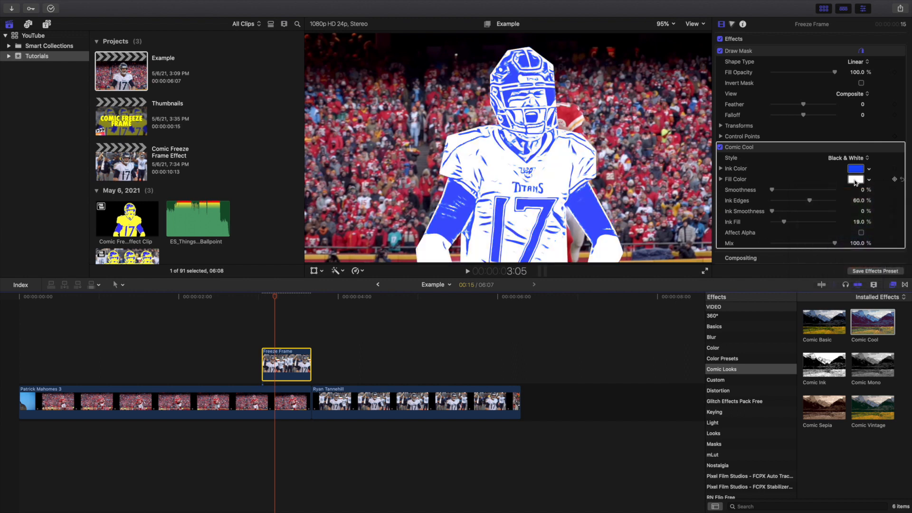
pyautogui.click(855, 180)
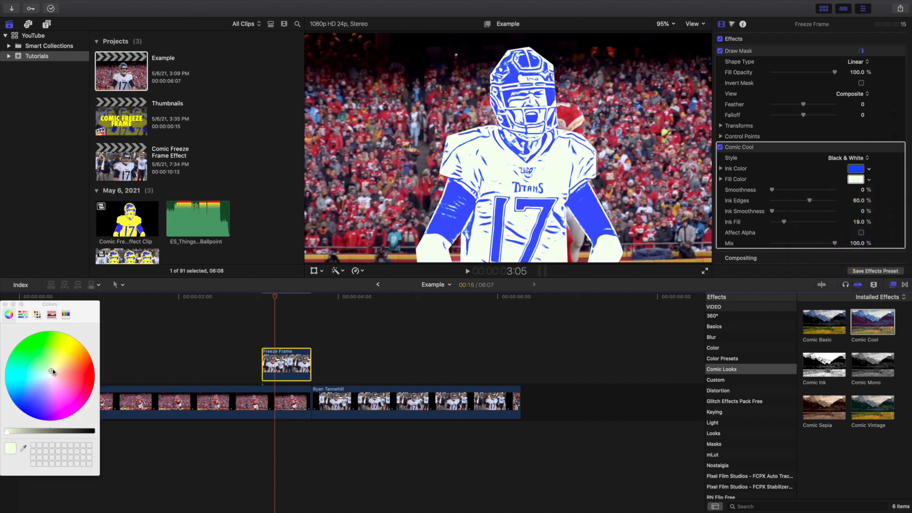
pyautogui.moveTo(52, 374); pyautogui.dragTo(71, 342)
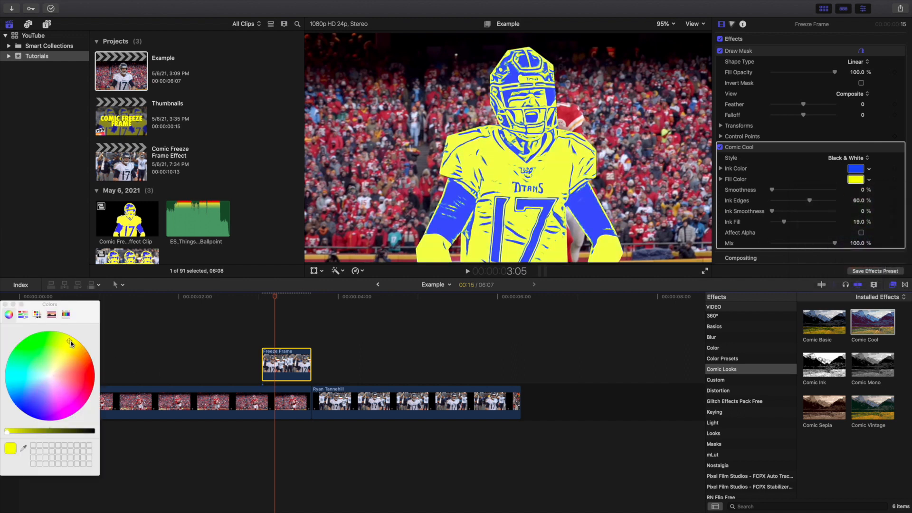
pyautogui.click(5, 304)
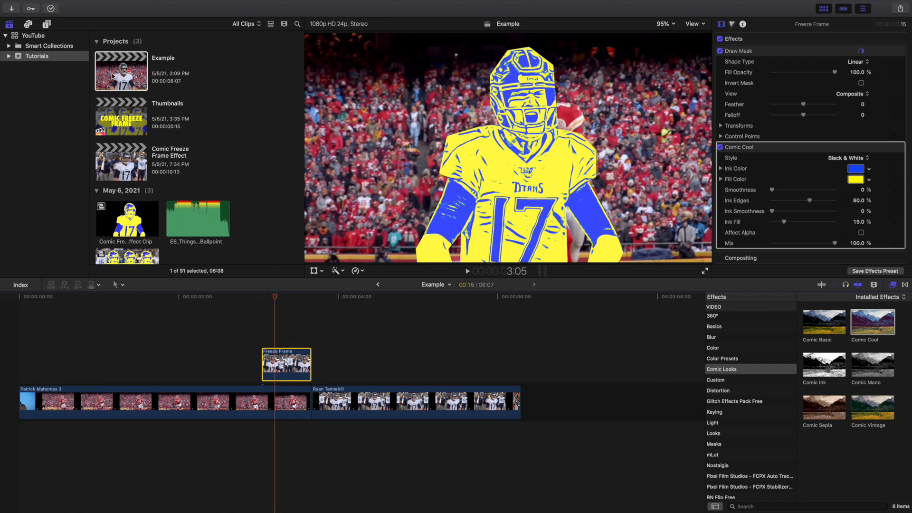
# Step: Hide the effects browser and convert the Freeze Frame clip into a compound clip named Example Clip in the Tutorials event
pyautogui.click(262, 320)
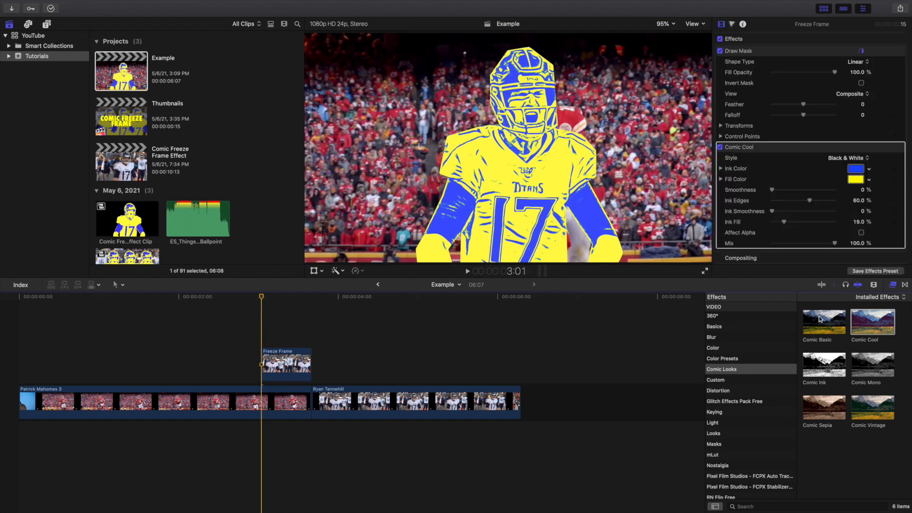
pyautogui.click(893, 285)
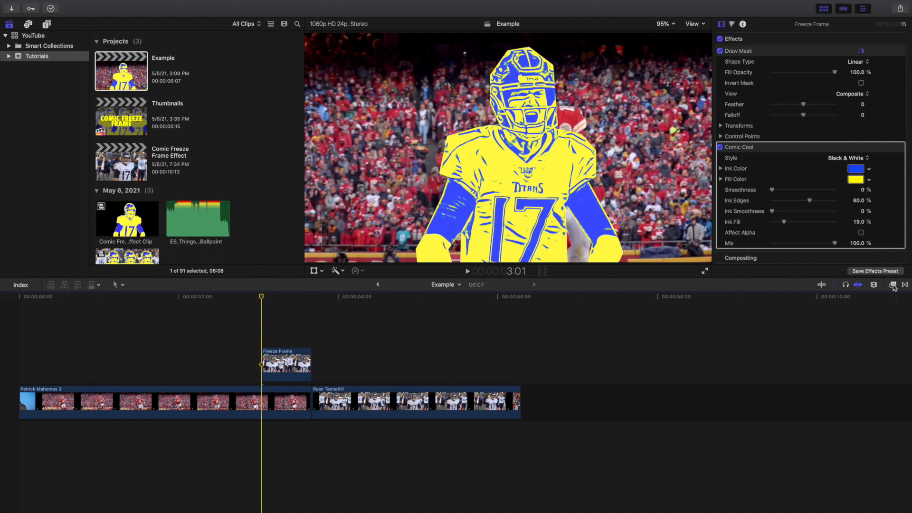
pyautogui.press('super+equal')
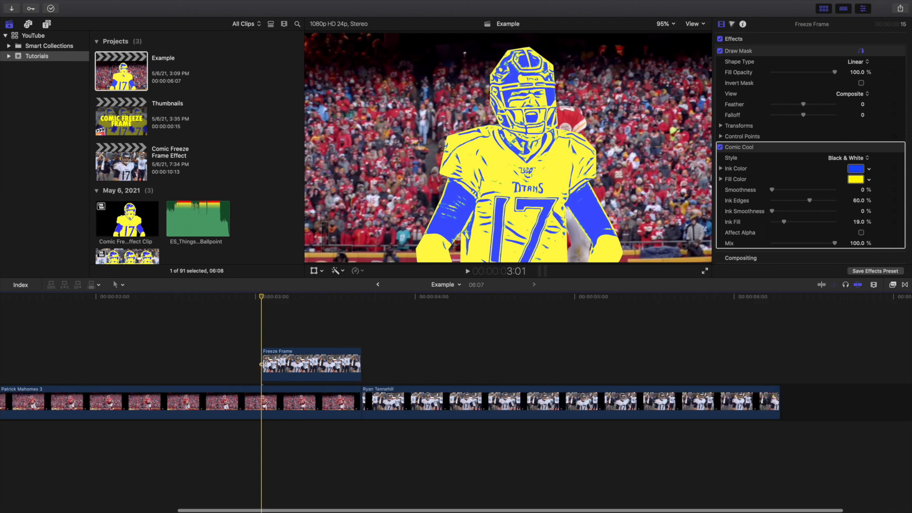
pyautogui.click(326, 338)
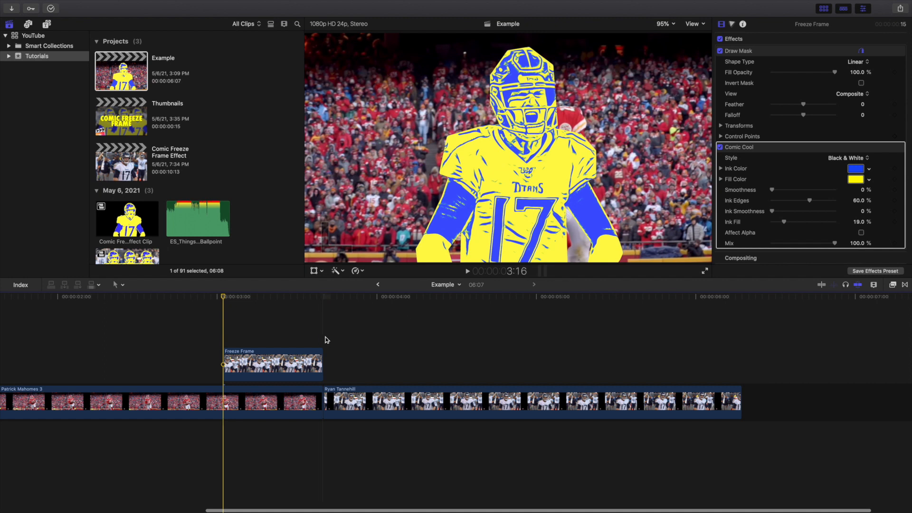
pyautogui.click(257, 342)
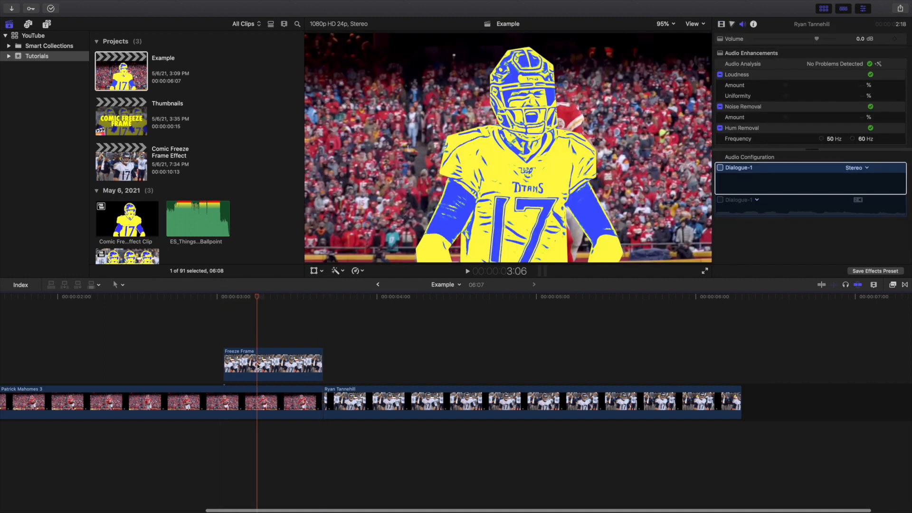
pyautogui.click(258, 366)
pyautogui.hotkey('alt', 'g')
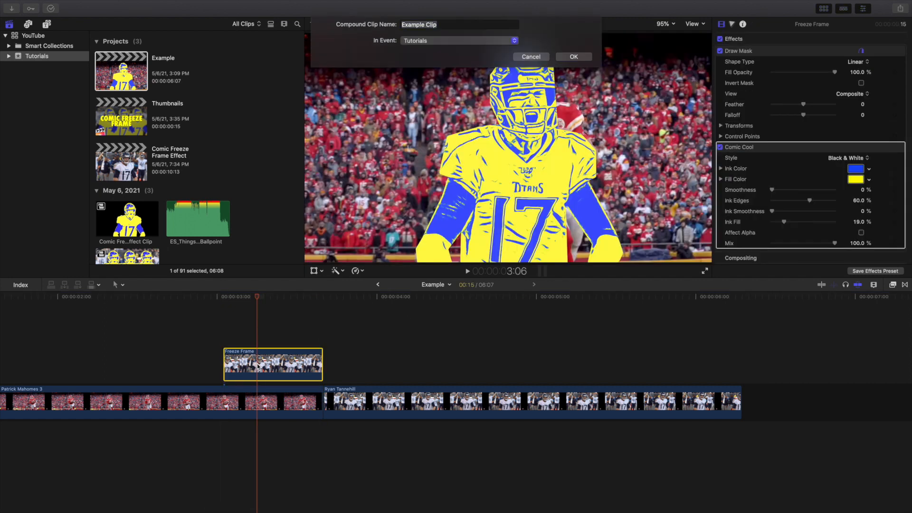
pyautogui.write('Example Clip')
pyautogui.press('Return')
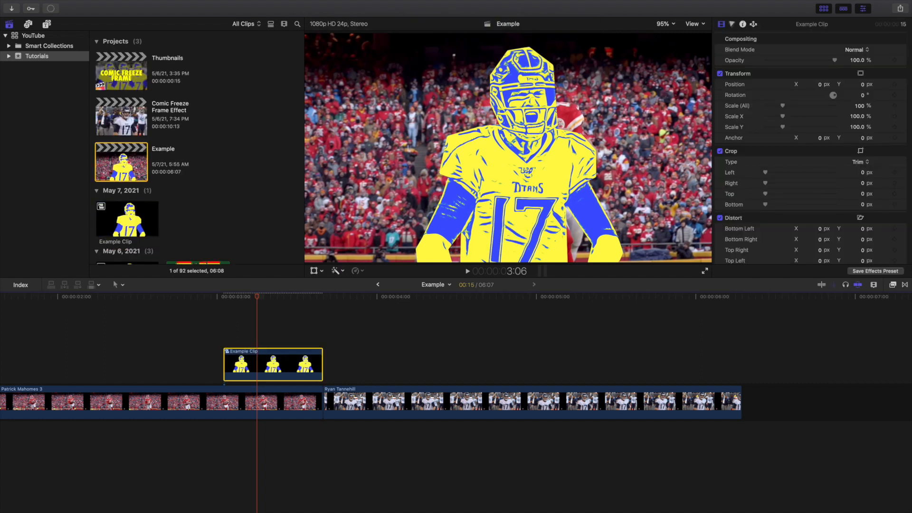
# Step: Apply the Draw Mask effect to Example Clip with the playhead at its first frame and the viewer at 50%
pyautogui.click(224, 336)
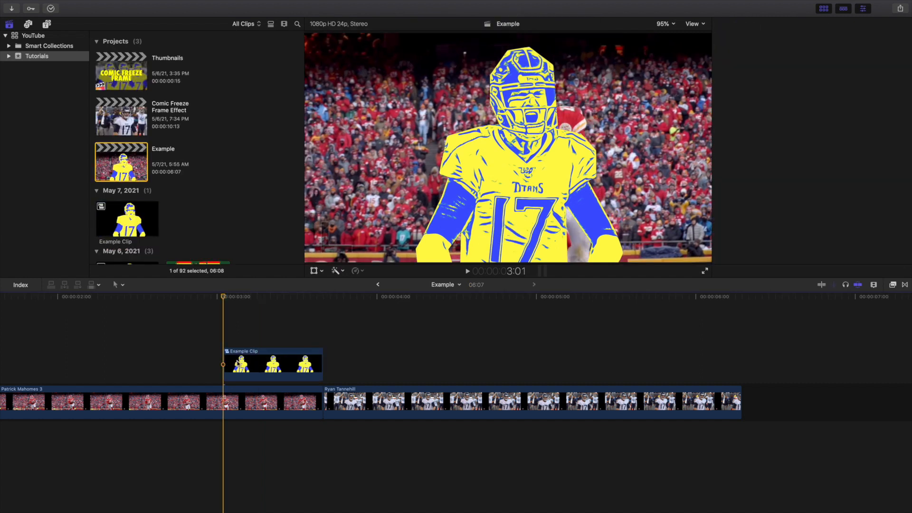
pyautogui.click(238, 364)
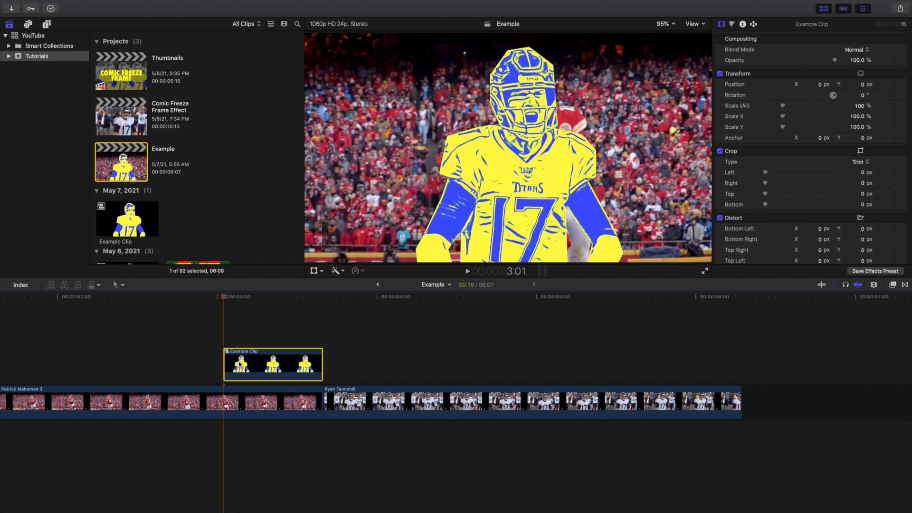
pyautogui.click(665, 24)
pyautogui.click(670, 63)
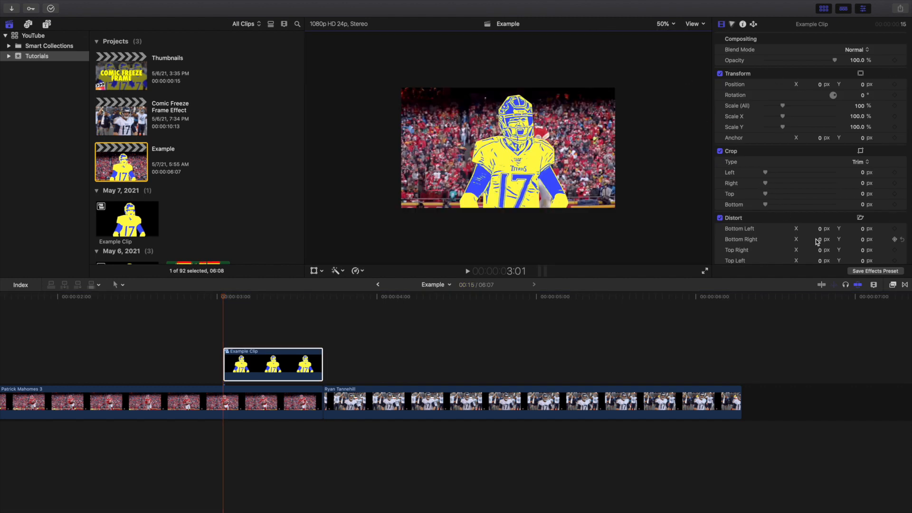
pyautogui.click(892, 285)
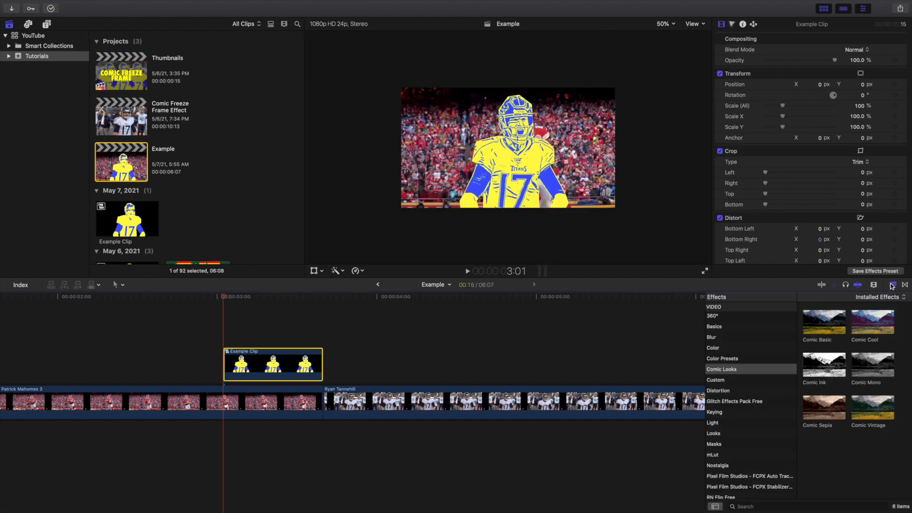
pyautogui.click(714, 444)
pyautogui.moveTo(820, 326)
pyautogui.mouseDown()
pyautogui.moveTo(415, 342)
pyautogui.moveTo(285, 363)
pyautogui.mouseUp()
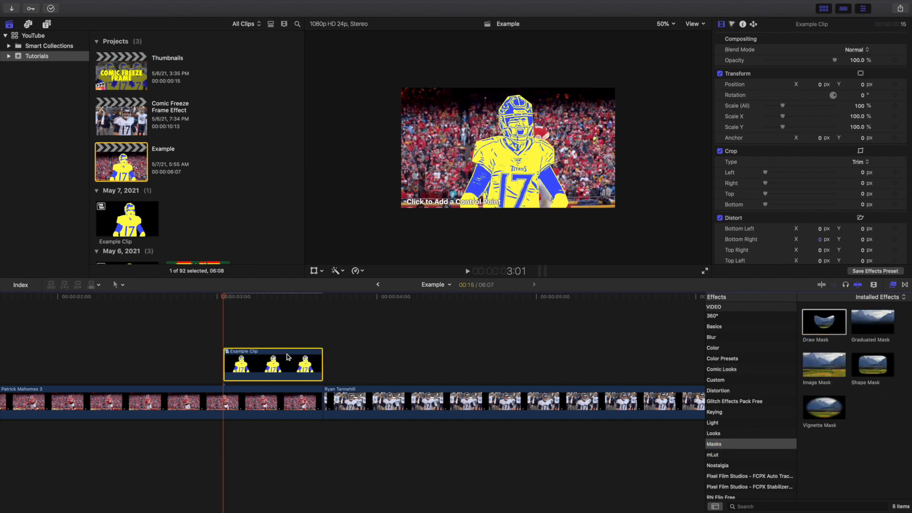
pyautogui.click(893, 285)
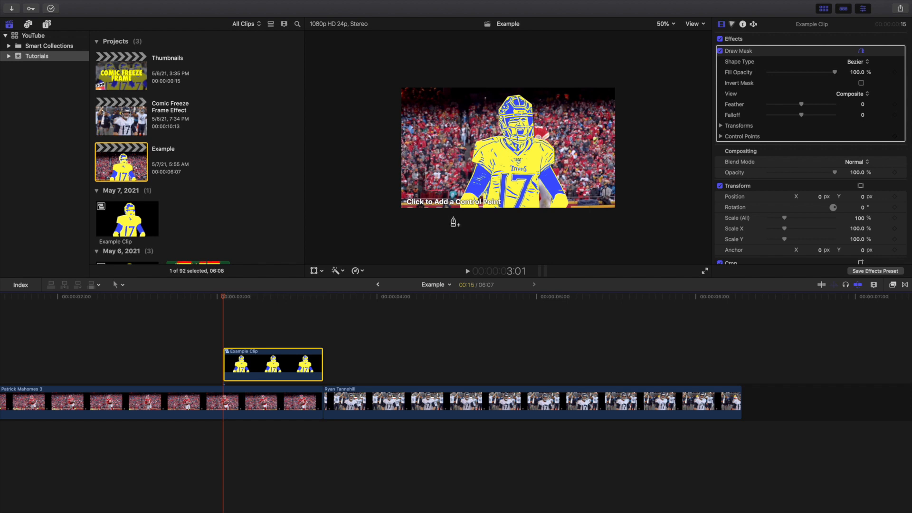
# Step: Draw a closed rectangular mask around only the lowest strip of the comic player, extending below the frame, and fit the image to the viewer
pyautogui.click(453, 217)
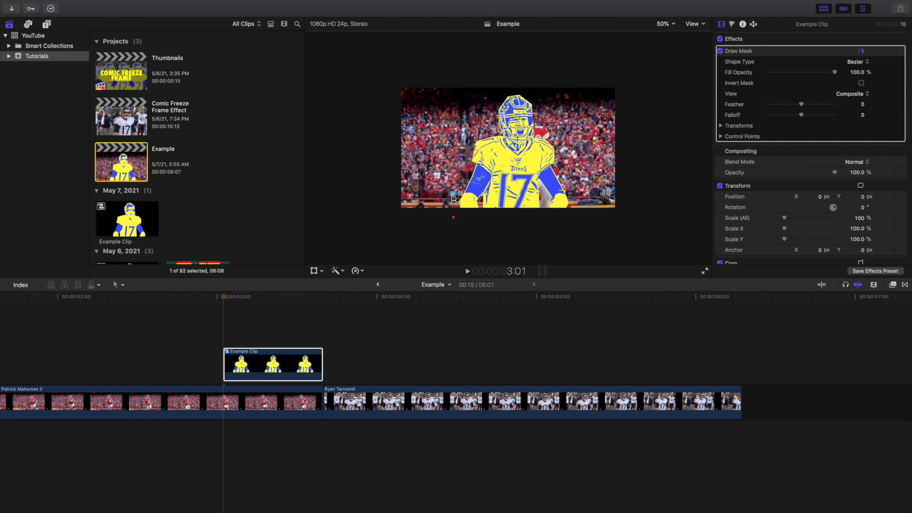
pyautogui.click(453, 195)
pyautogui.click(574, 215)
pyautogui.click(453, 218)
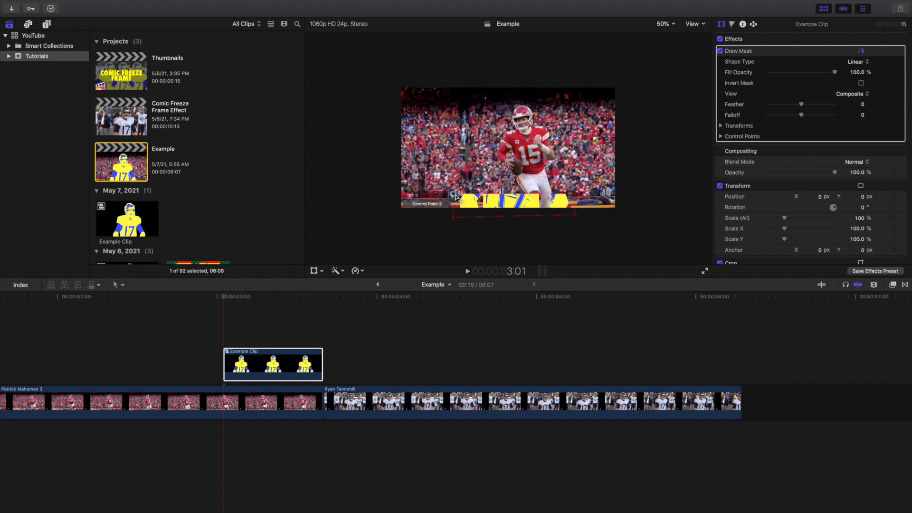
pyautogui.click(667, 25)
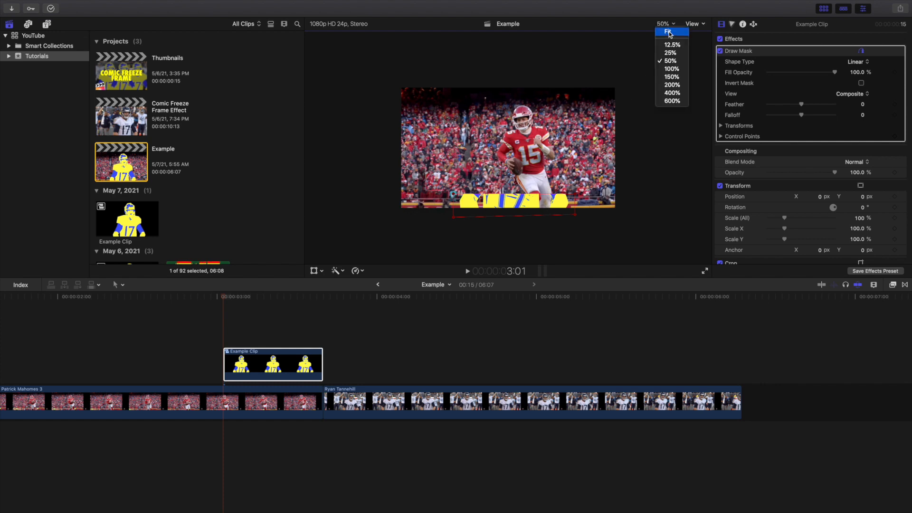
pyautogui.click(669, 31)
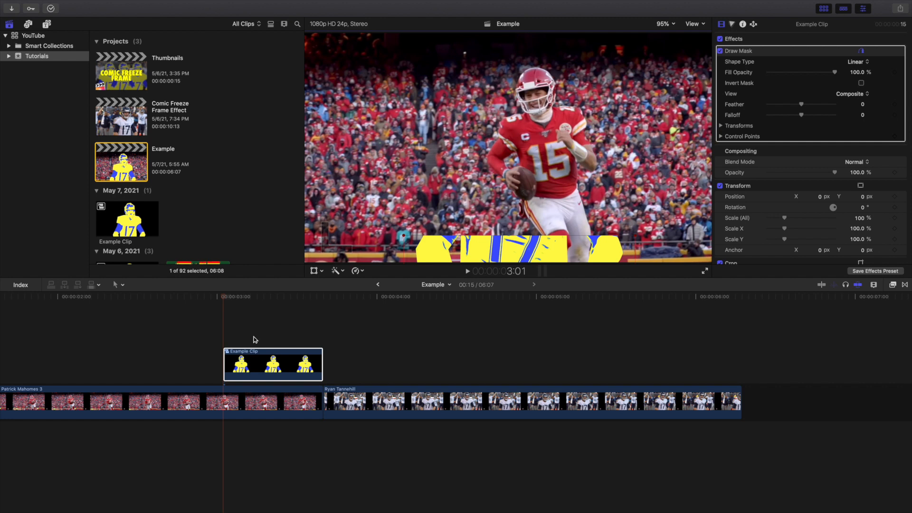
pyautogui.click(240, 360)
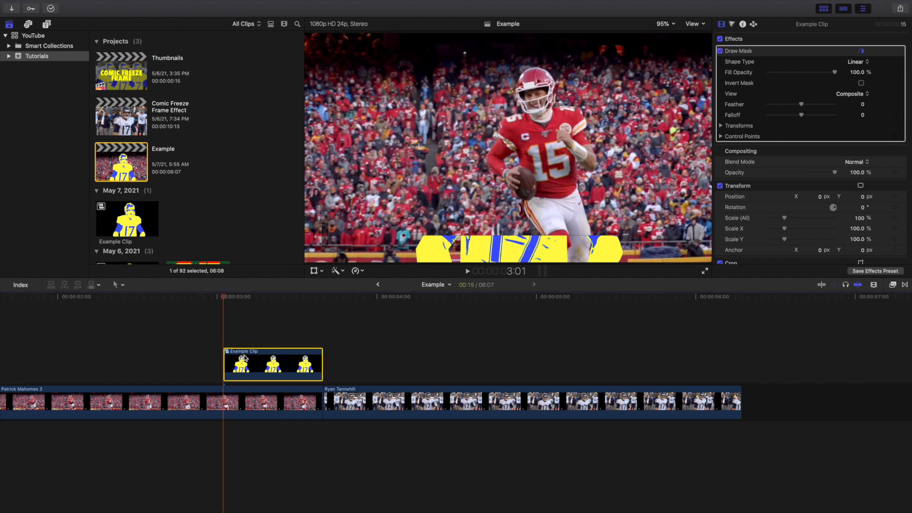
# Step: Keyframe the Draw Mask control points at Example Clip's first frame, and expand their point values with the playhead on the clip's last frame
pyautogui.click(895, 137)
pyautogui.click(323, 338)
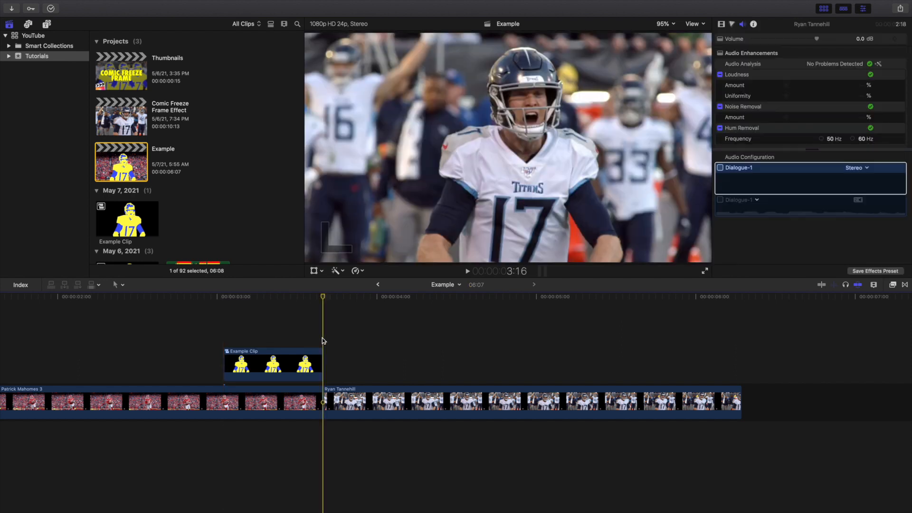
pyautogui.press('Left')
pyautogui.click(299, 360)
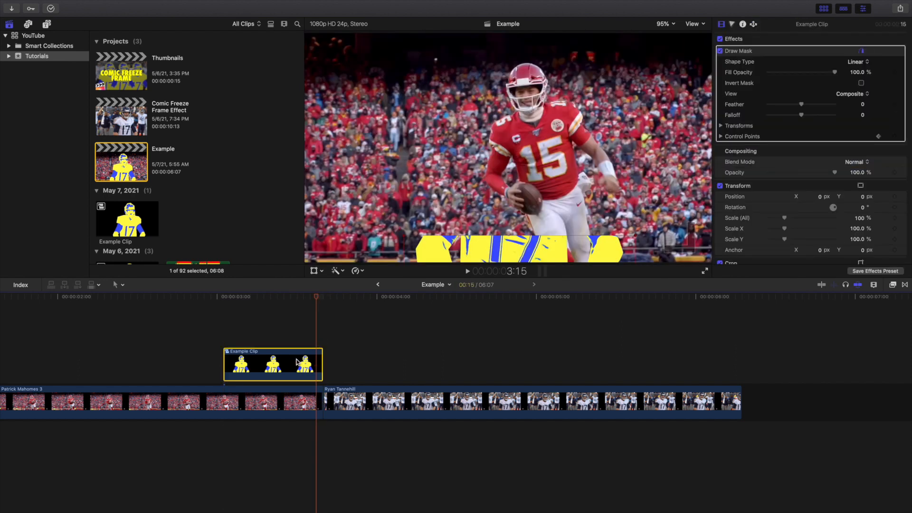
pyautogui.click(721, 137)
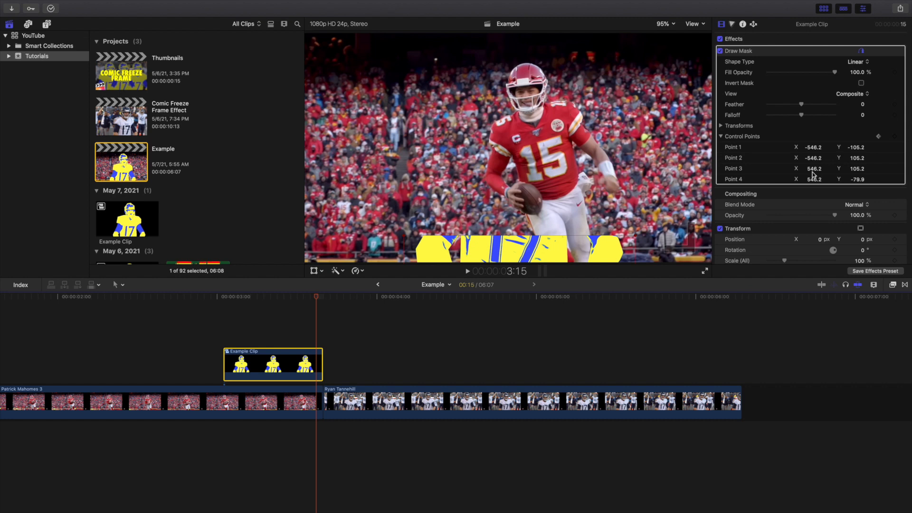
# Step: Set the Y values of mask Point 2 and Point 3 to 990 at Example Clip's last frame
pyautogui.moveTo(856, 160); pyautogui.dragTo(856, 158)
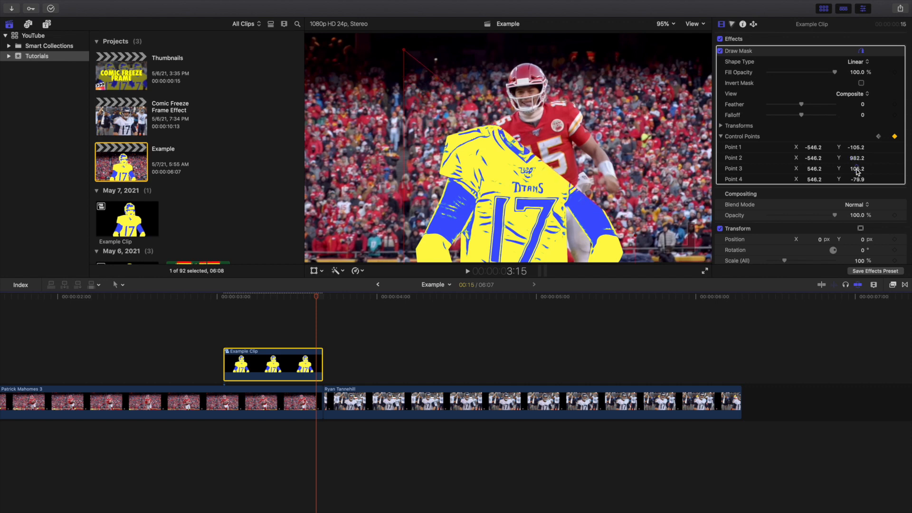
pyautogui.click(856, 159)
pyautogui.write('990')
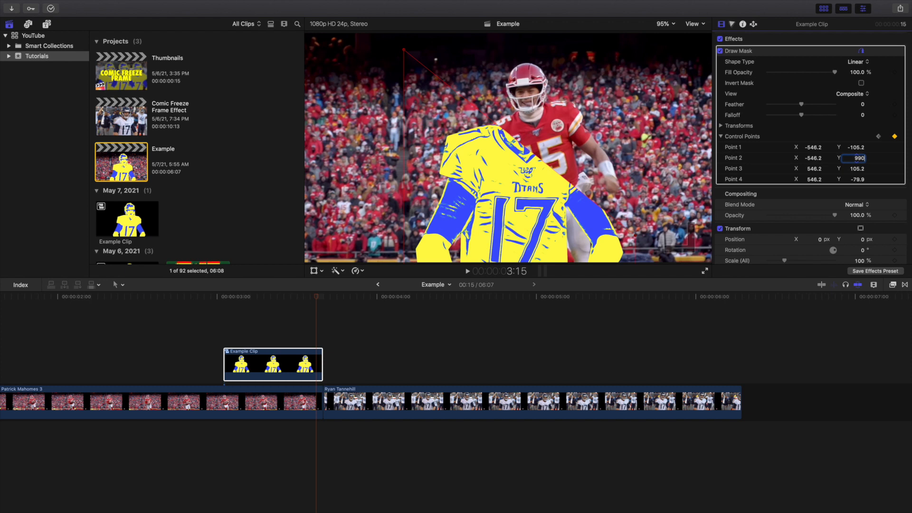
pyautogui.press('Return')
pyautogui.click(858, 168)
pyautogui.write('990')
pyautogui.press('Return')
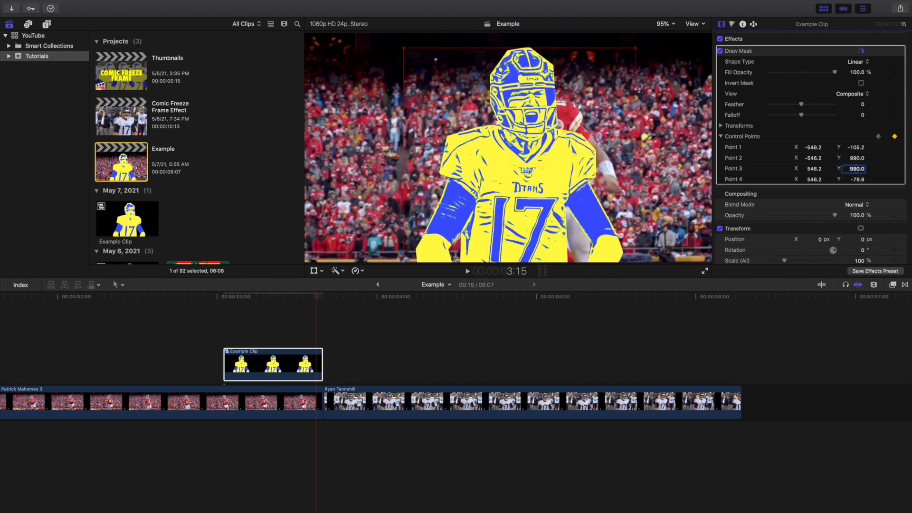
# Step: Set the Y values of Draw Mask Point 2 and Point 3 to 1000 at the last frame, above the player's helmet
pyautogui.click(854, 159)
pyautogui.write('1')
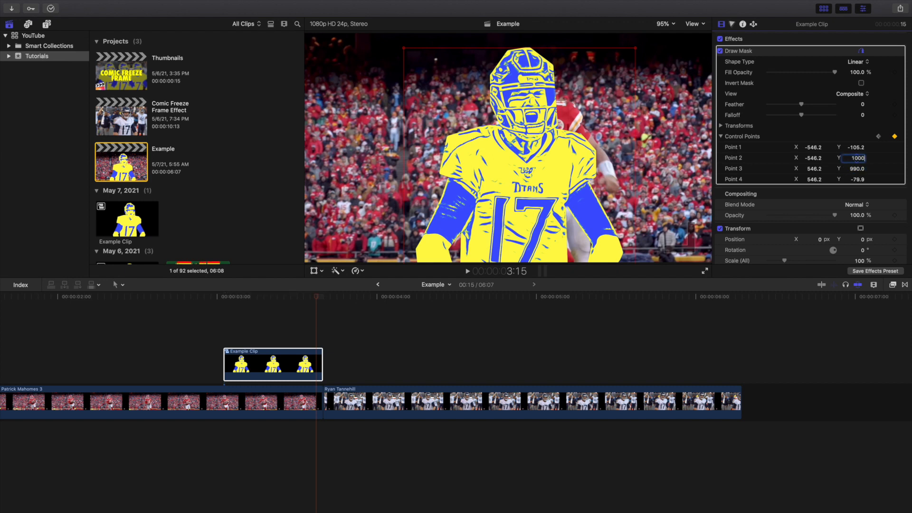
pyautogui.write('000')
pyautogui.press('Return')
pyautogui.click(856, 170)
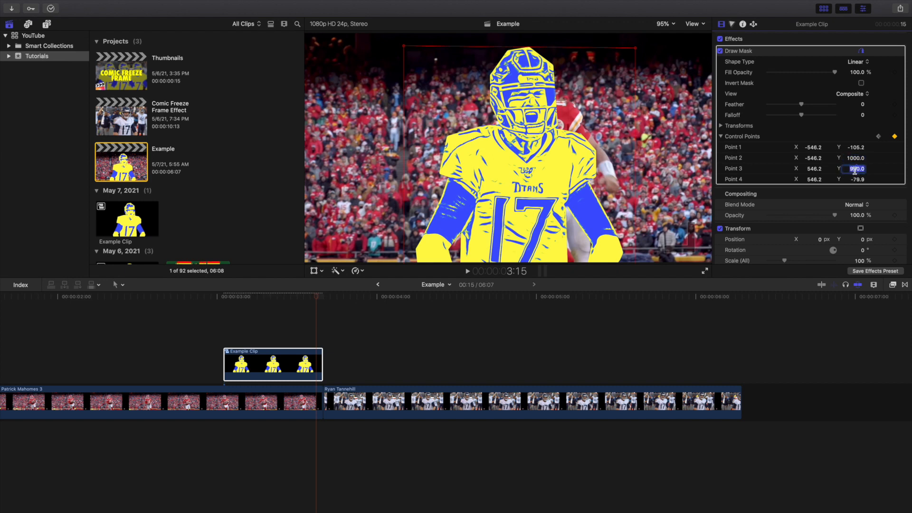
pyautogui.write('1000')
pyautogui.press('Return')
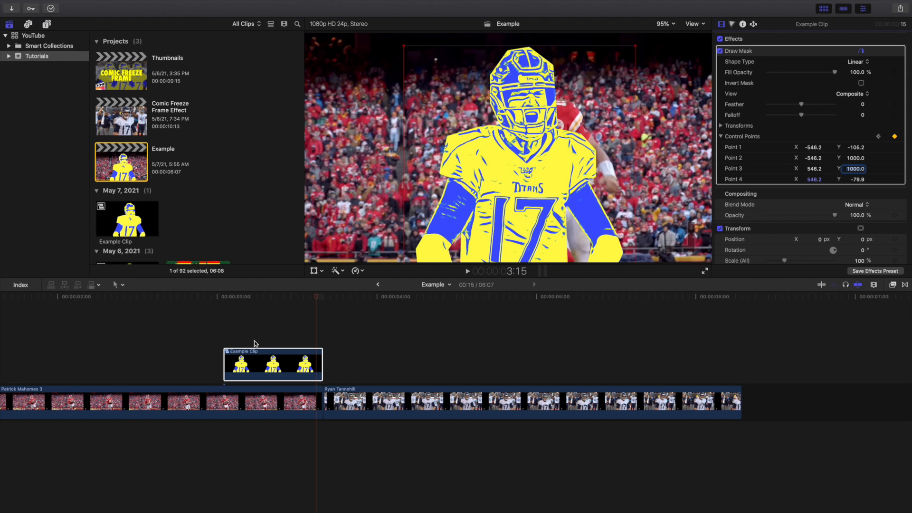
# Step: Select Example Clip at its first frame and advance frame by frame to its last frame to examine the mask animation
pyautogui.click(228, 338)
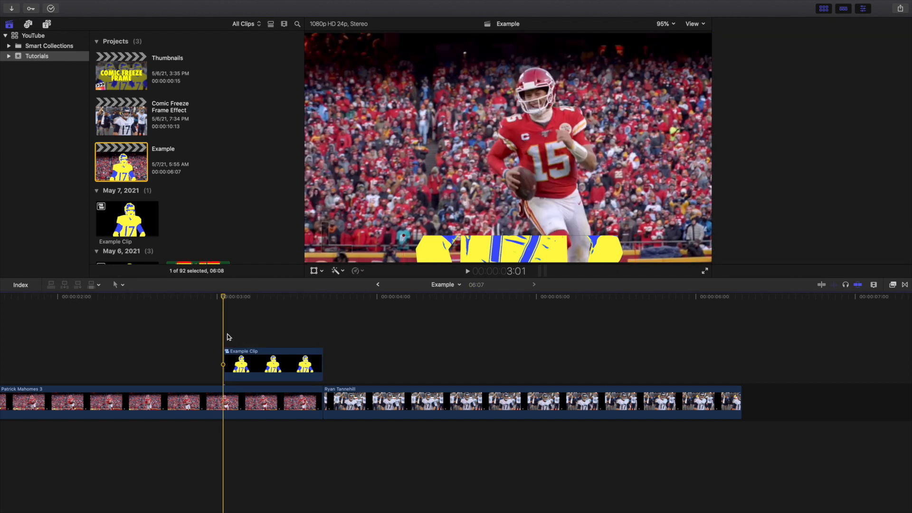
pyautogui.click(255, 362)
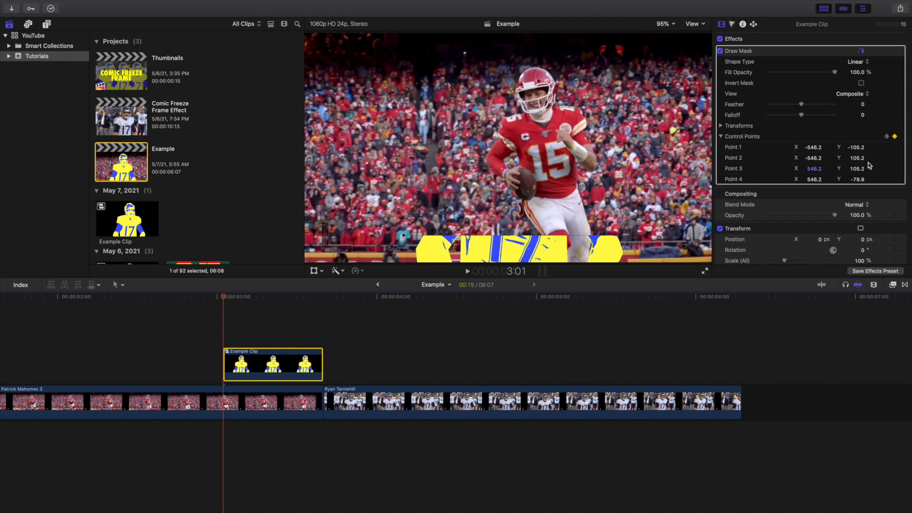
pyautogui.press('Right')
pyautogui.press('Right')
pyautogui.press('Right')
pyautogui.press('Right')
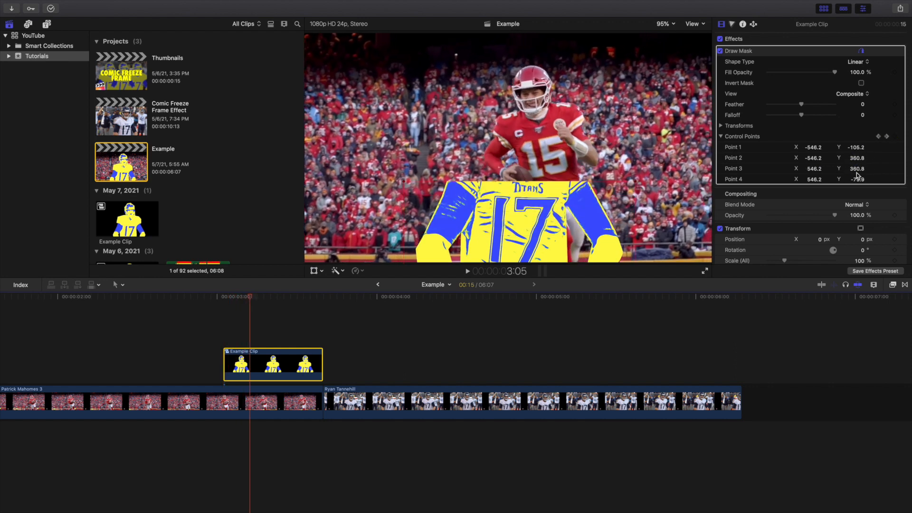
pyautogui.press('Right')
pyautogui.press('Right')
pyautogui.press('Right')
pyautogui.press('Right')
pyautogui.press('Right')
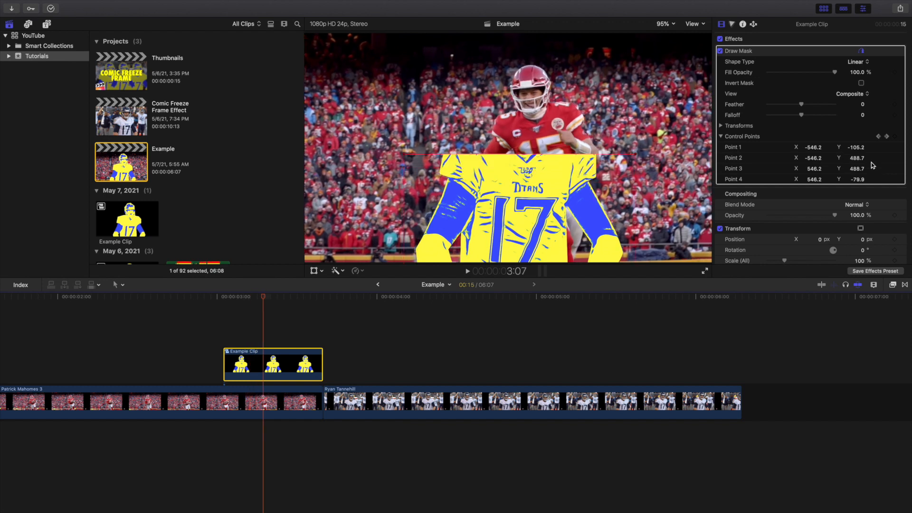
pyautogui.press('Right')
pyautogui.press('Right')
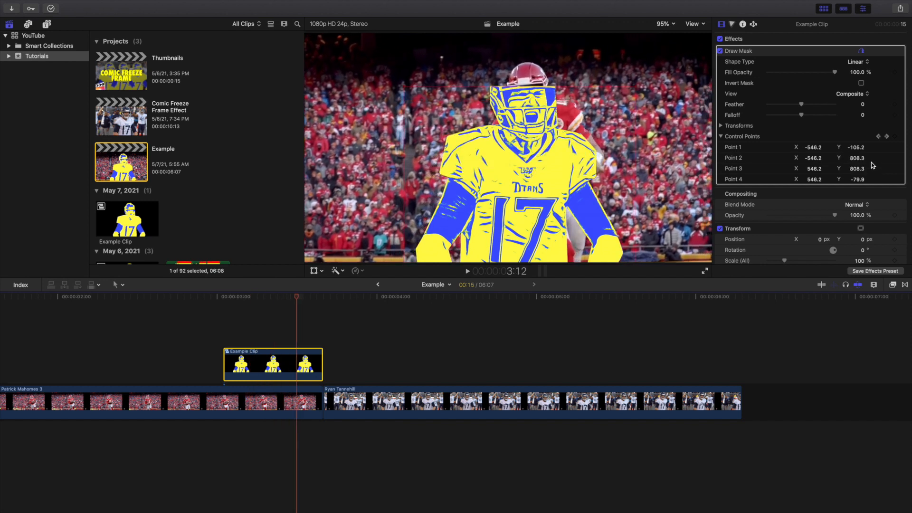
pyautogui.press('Right')
pyautogui.press('Right')
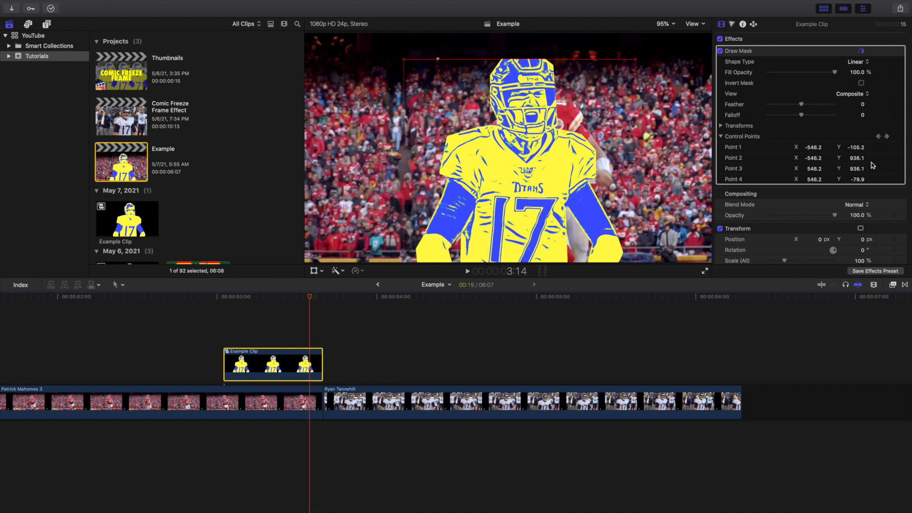
pyautogui.press('Right')
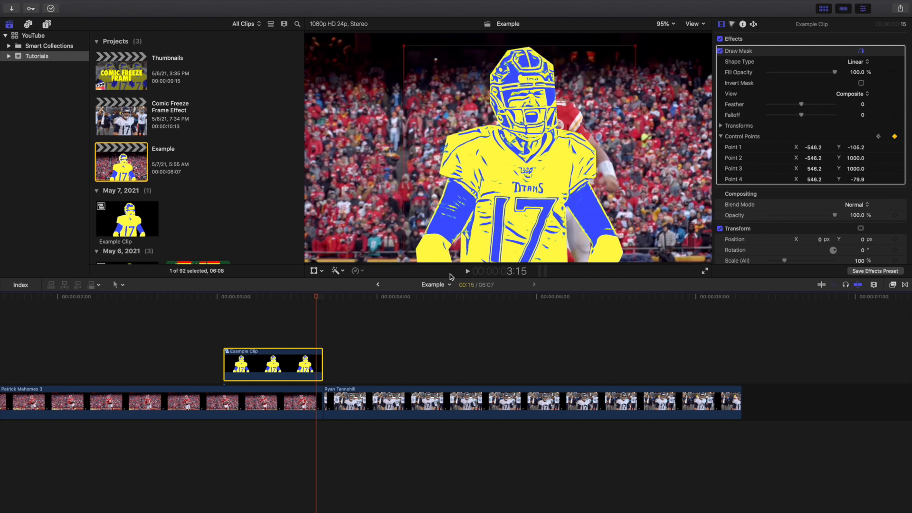
# Step: Step through the upward mask reveal once more, from the beginning of Example Clip to its final keyframe
pyautogui.click(226, 331)
pyautogui.press('Right')
pyautogui.press('Right')
pyautogui.press('Right')
pyautogui.press('Right')
pyautogui.press('Right')
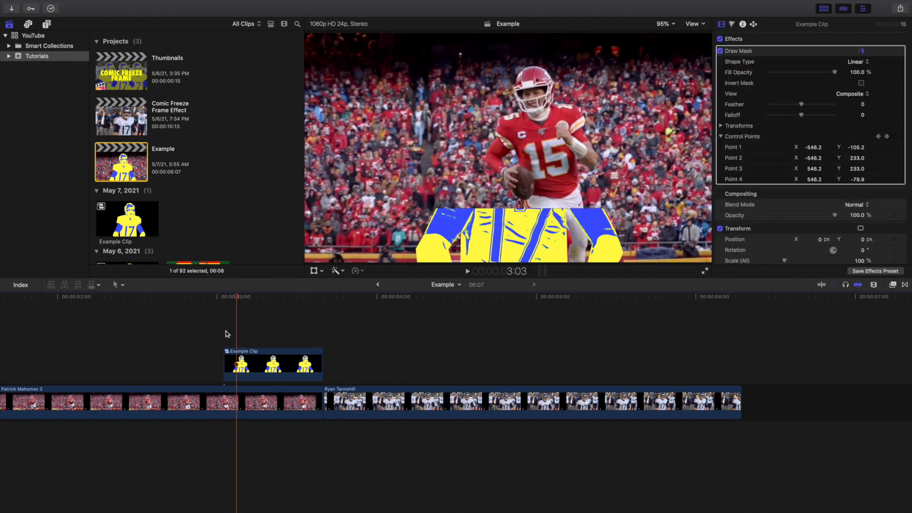
pyautogui.press('Right')
pyautogui.press('Right')
pyautogui.press('Right')
pyautogui.press('Right')
pyautogui.press('Right')
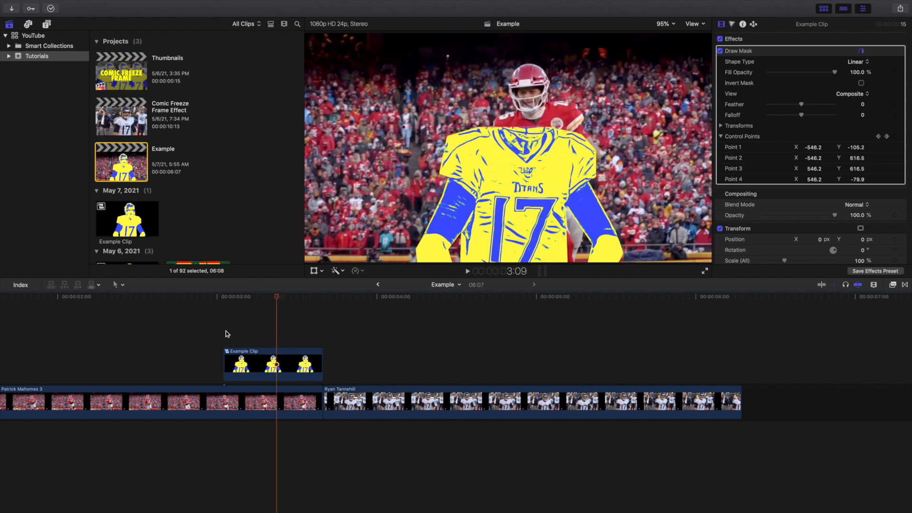
pyautogui.press('Right')
pyautogui.press('Right')
pyautogui.press('Right')
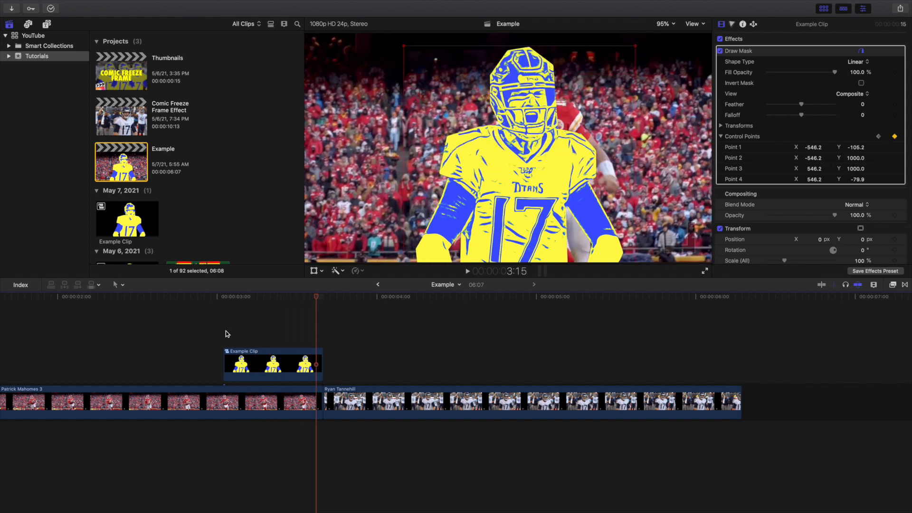
# Step: Play the Example project repeatedly from its beginning to review the comic freeze-frame transition
pyautogui.click(243, 327)
pyautogui.press('super+minus')
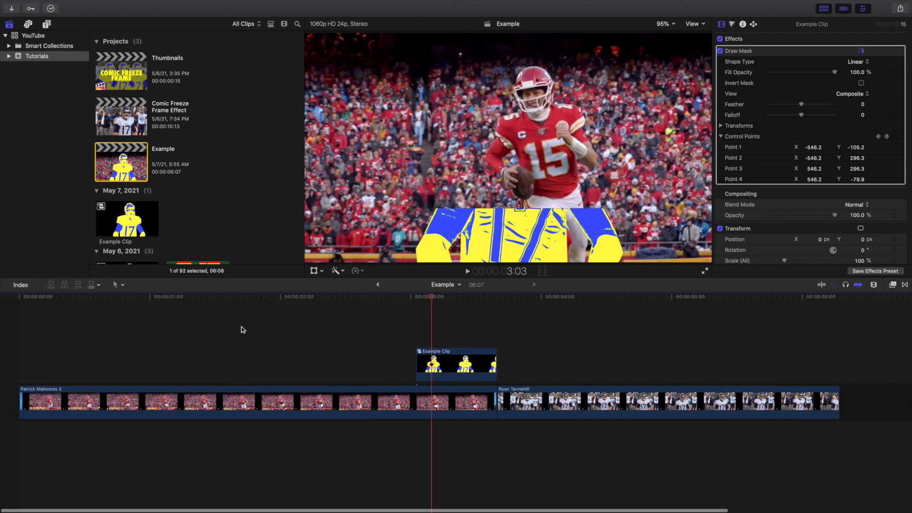
pyautogui.click(11, 351)
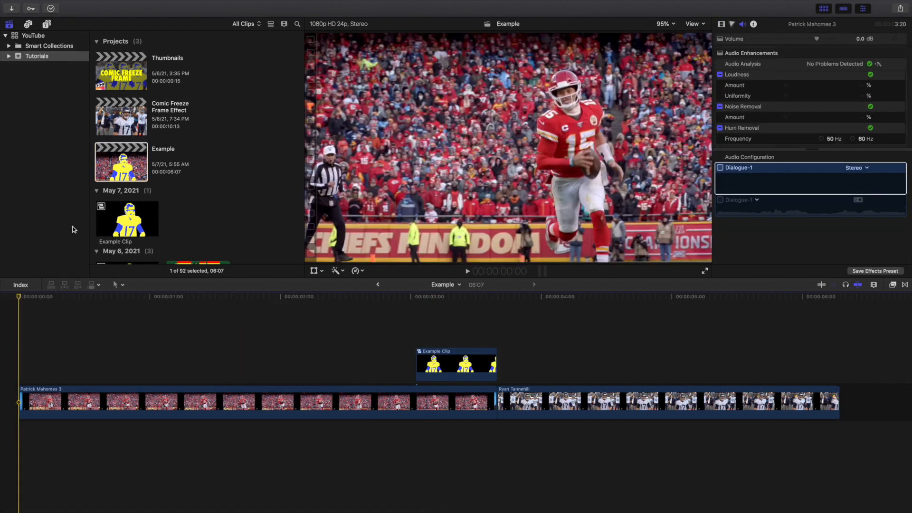
pyautogui.press('space')
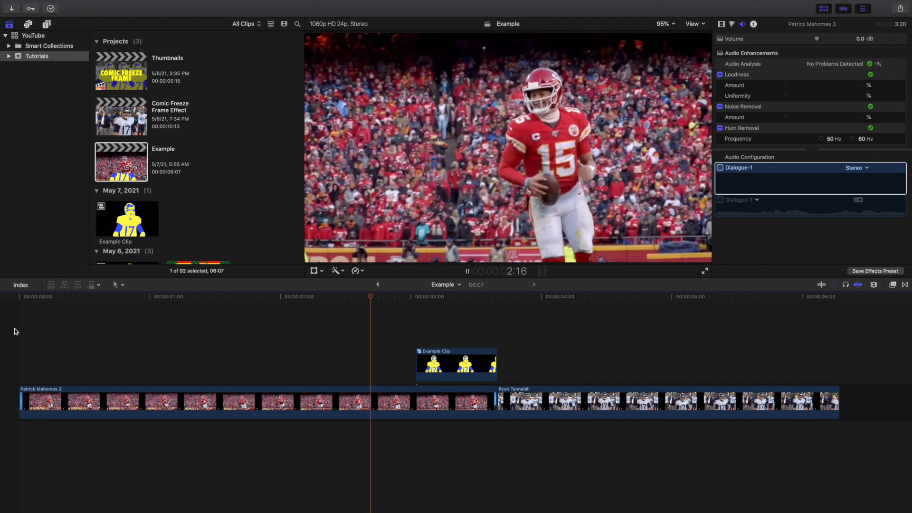
pyautogui.press('Home')
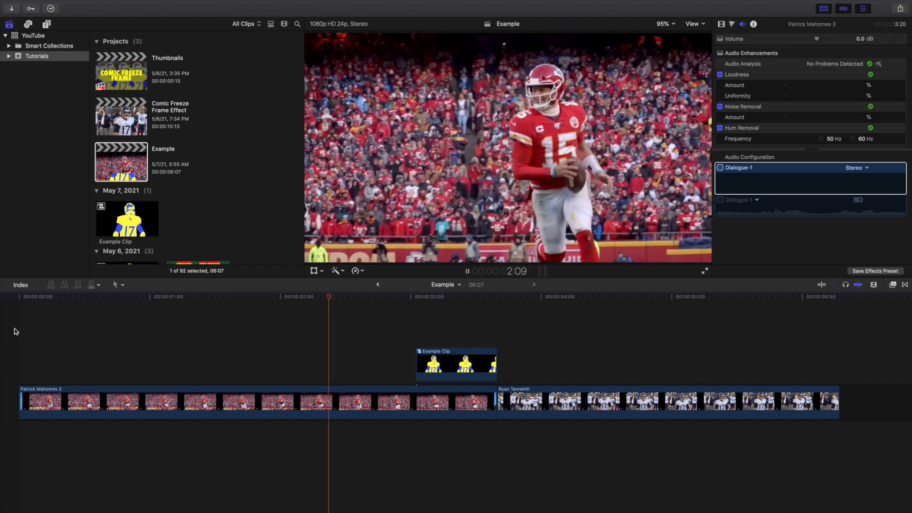
pyautogui.click(232, 349)
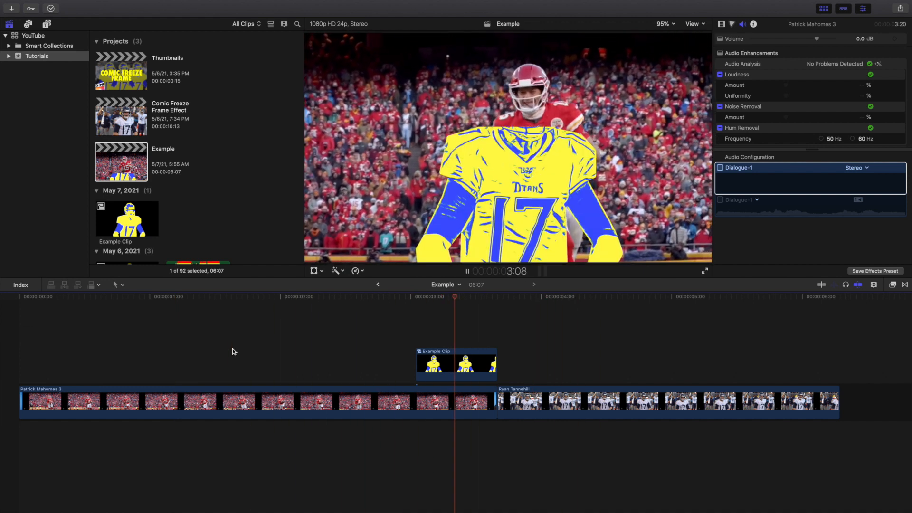
pyautogui.click(232, 352)
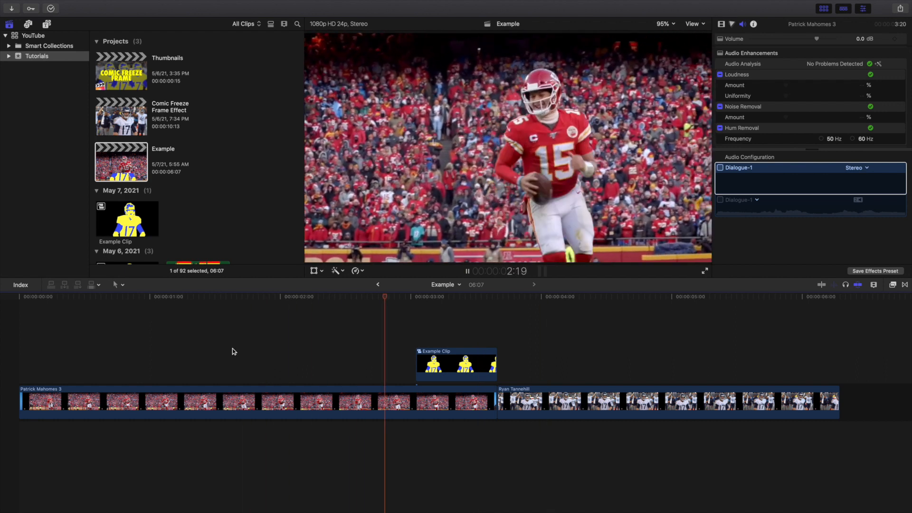
pyautogui.click(233, 351)
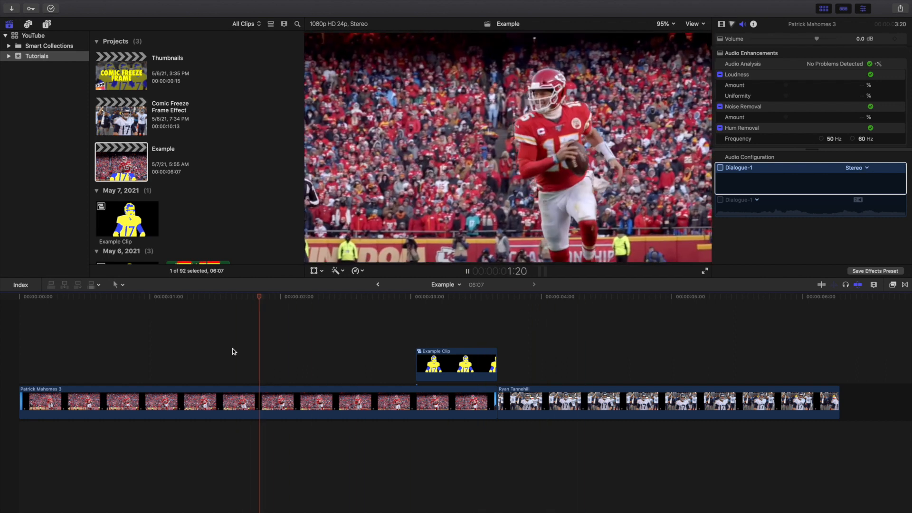
pyautogui.press('space')
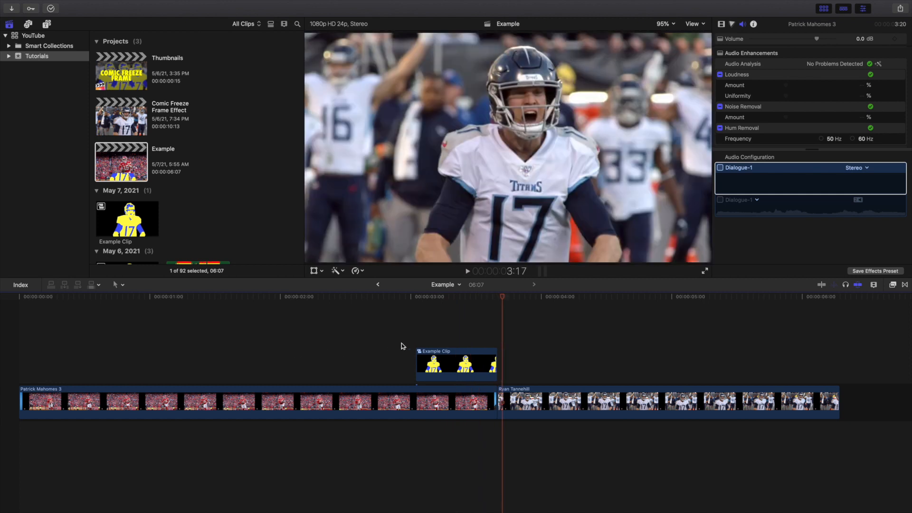
# Step: Try moving mask Point 3 to about X 516, Y 931 on Example Clip's last frame, and undo the change
pyautogui.click(416, 342)
pyautogui.click(424, 363)
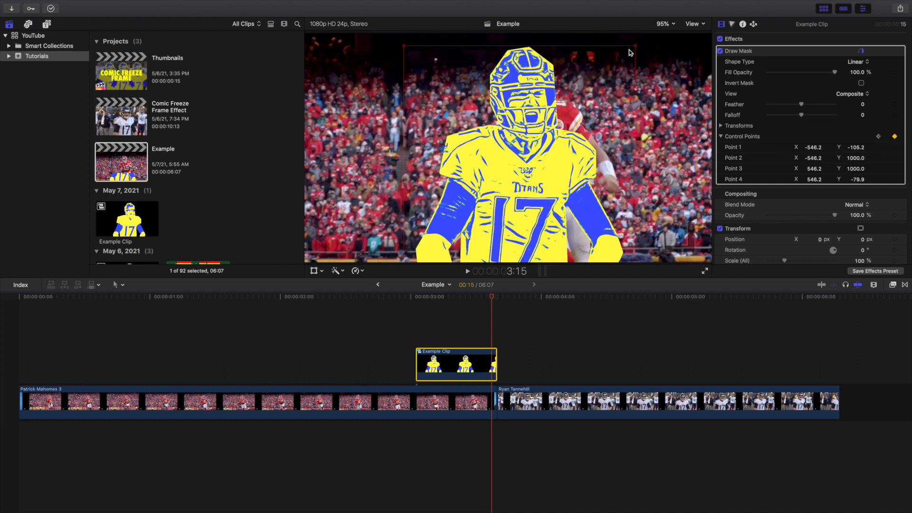
pyautogui.moveTo(635, 46); pyautogui.dragTo(632, 64)
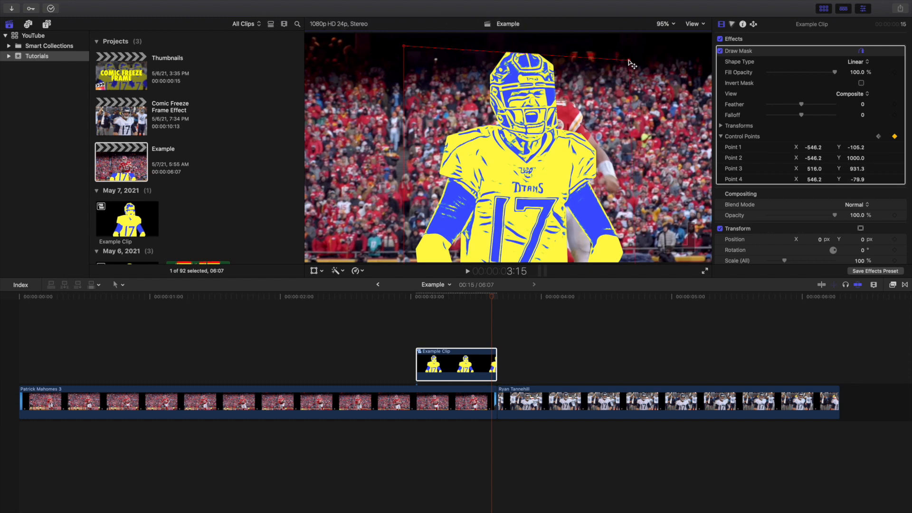
pyautogui.press('super+z')
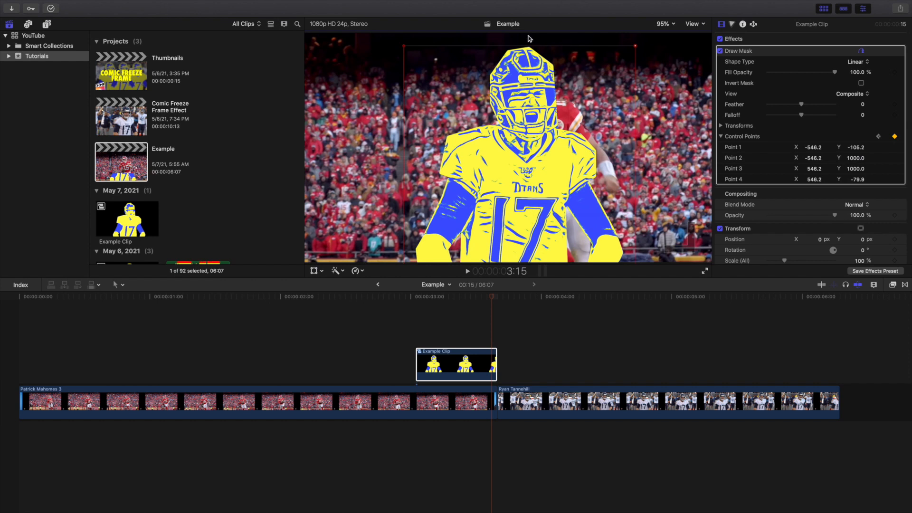
# Step: Play the Example project from the start through the cut to the second clip, and stop playback
pyautogui.click(16, 378)
pyautogui.press('space')
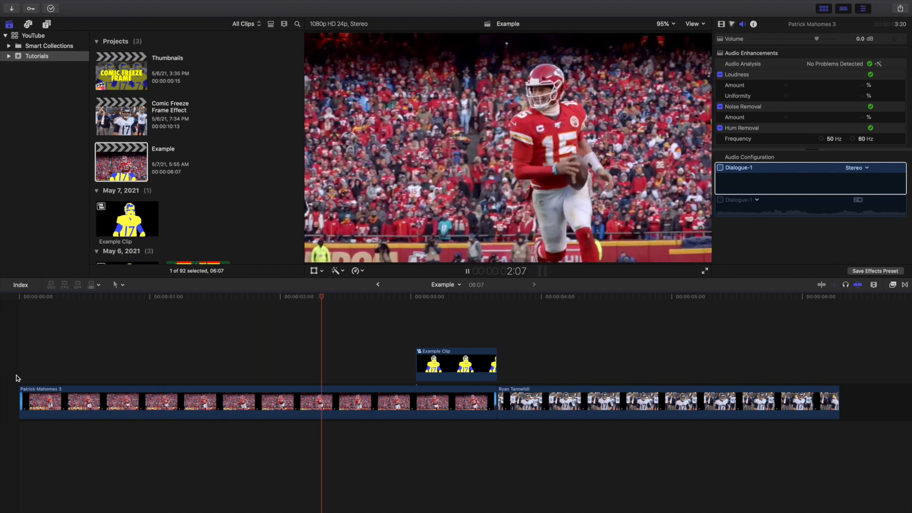
pyautogui.press('space')
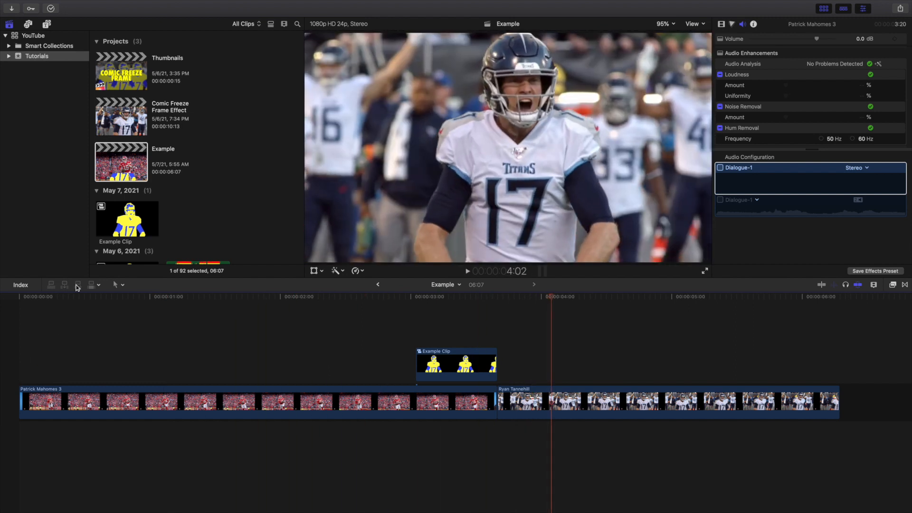
# Step: Open the Comic Freeze Frame Effect project and play it from its beginning with the music
pyautogui.doubleClick(118, 112)
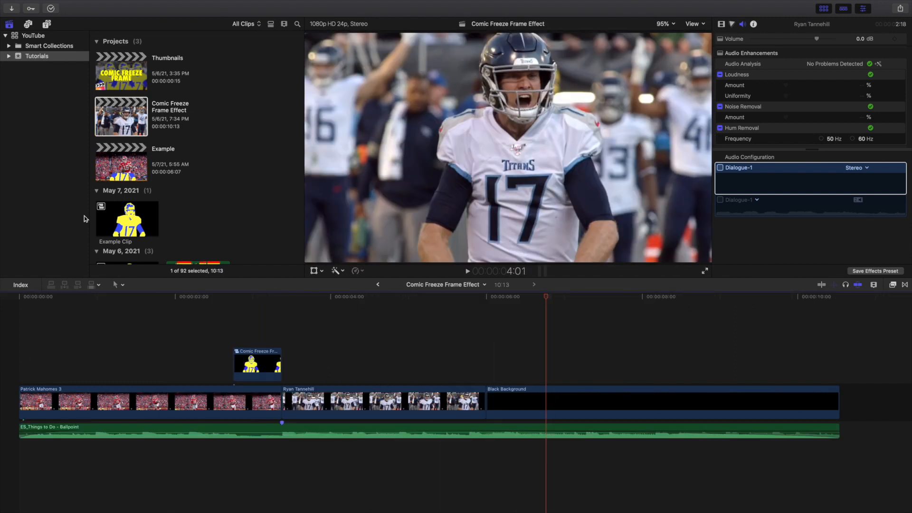
pyautogui.click(4, 332)
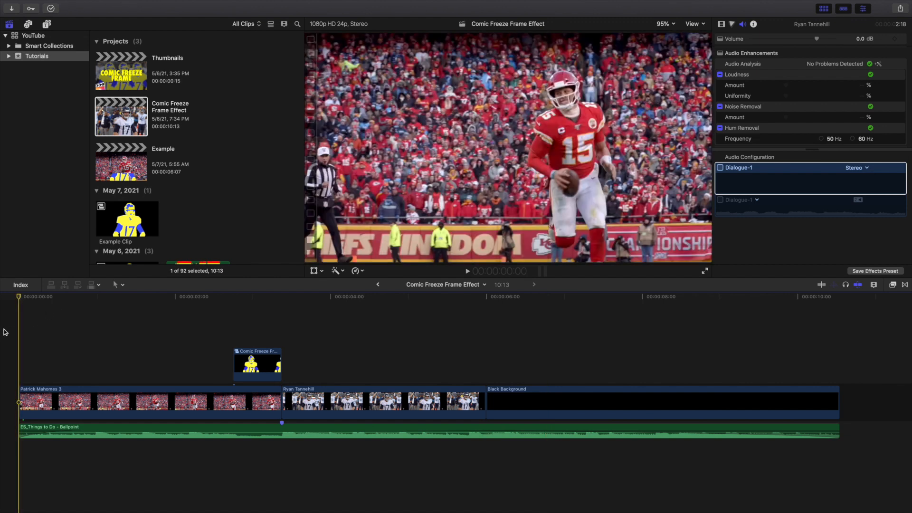
pyautogui.press('space')
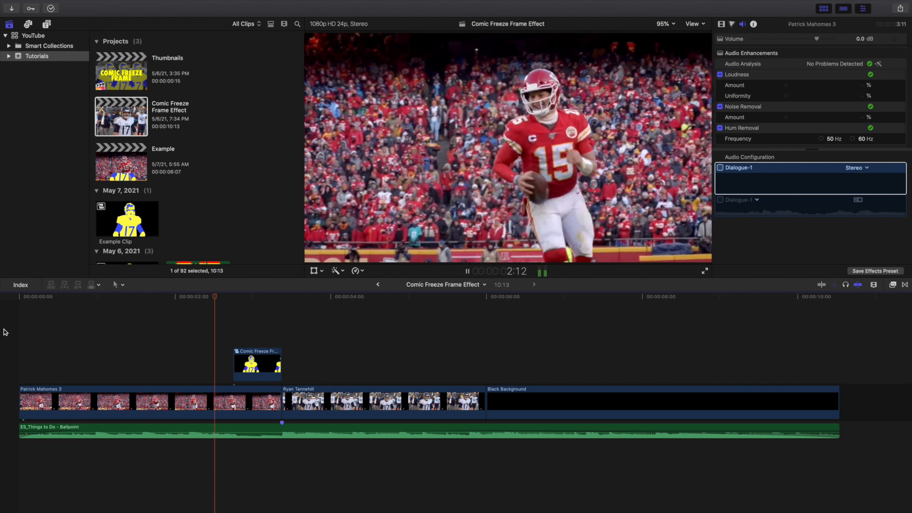
# Step: Replay the comic freeze-frame transition from shortly before the overlay clip, starting at about 1:19
pyautogui.click(159, 334)
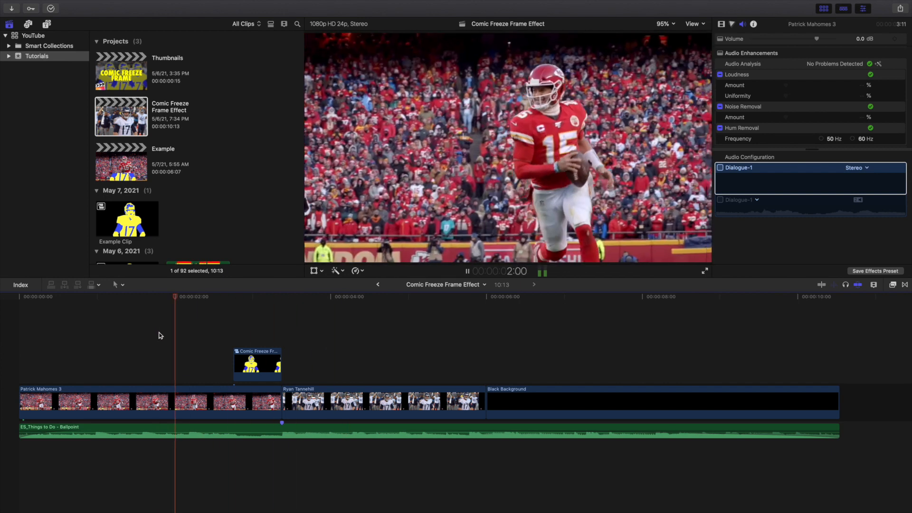
pyautogui.click(161, 335)
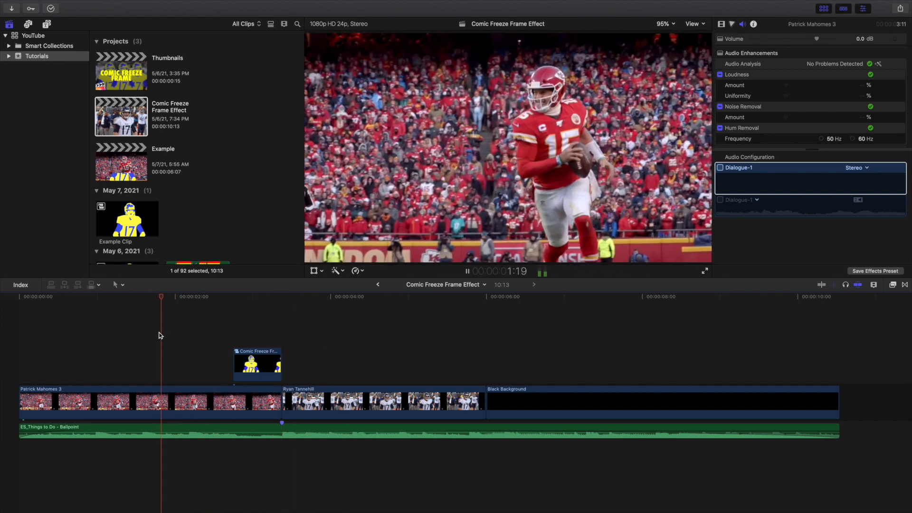
# Step: Examine the Draw Mask control points of the comic overlay clip, stepping forward from its first frame through the reveal
pyautogui.click(236, 335)
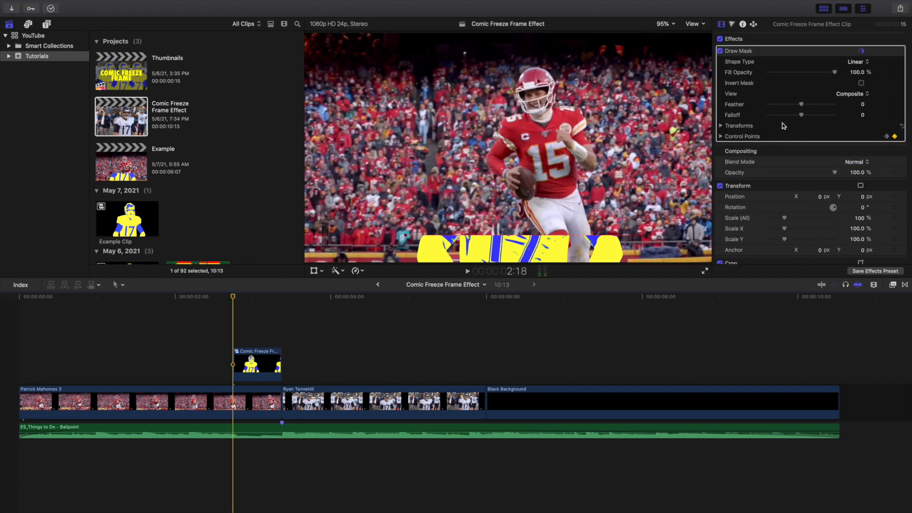
pyautogui.click(721, 137)
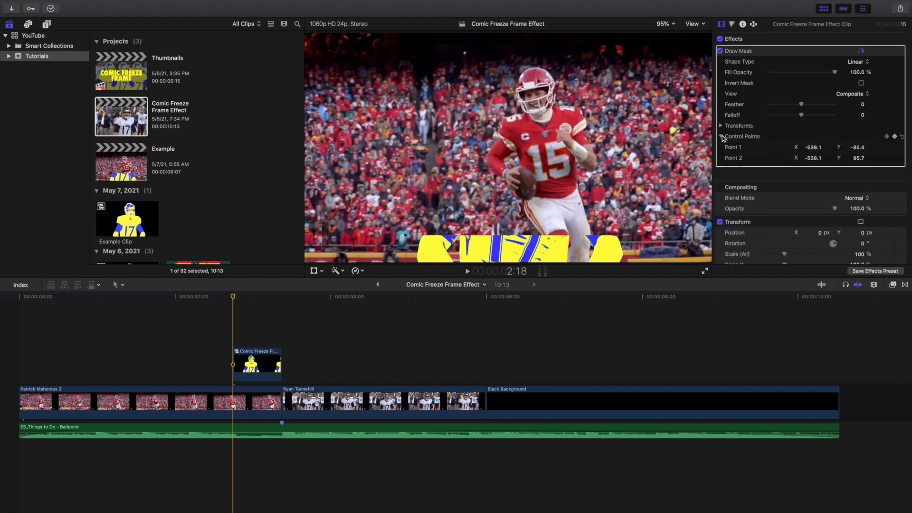
pyautogui.click(245, 359)
pyautogui.press('Right')
pyautogui.press('Right')
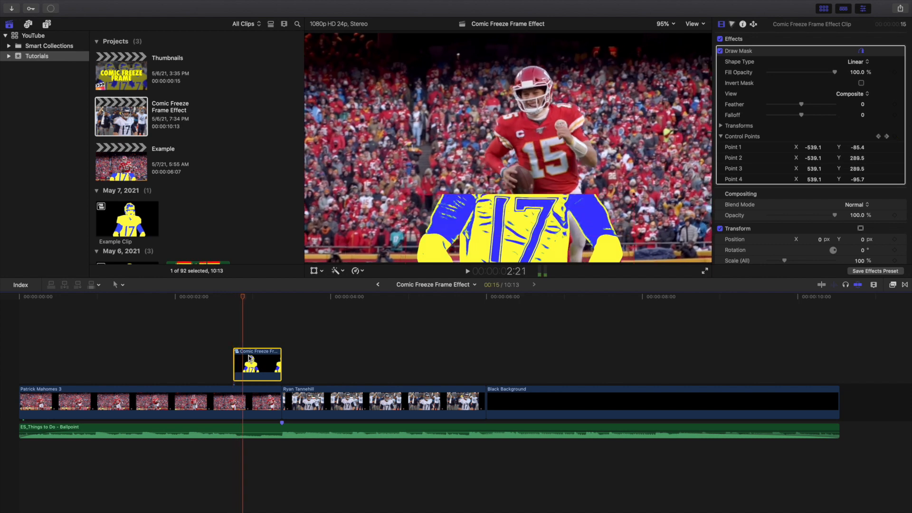
pyautogui.press('Right')
pyautogui.press('Right')
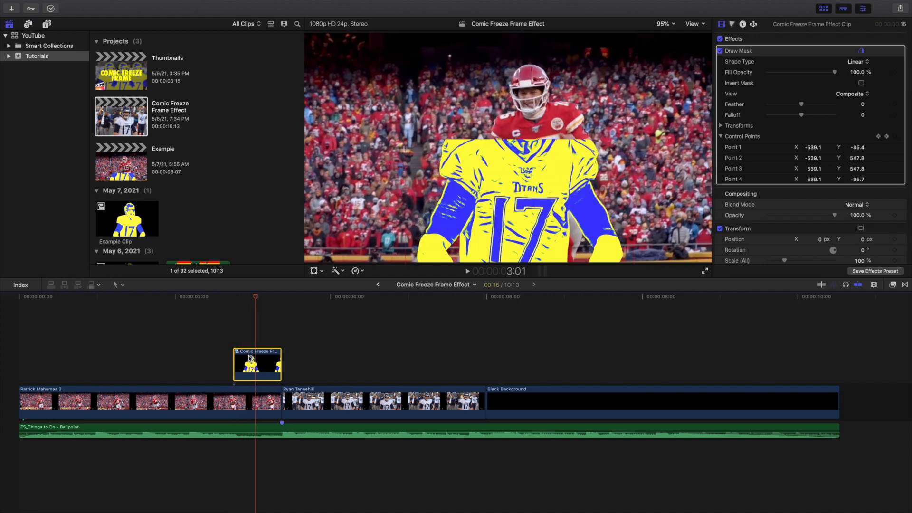
pyautogui.press('Right')
pyautogui.press('Right')
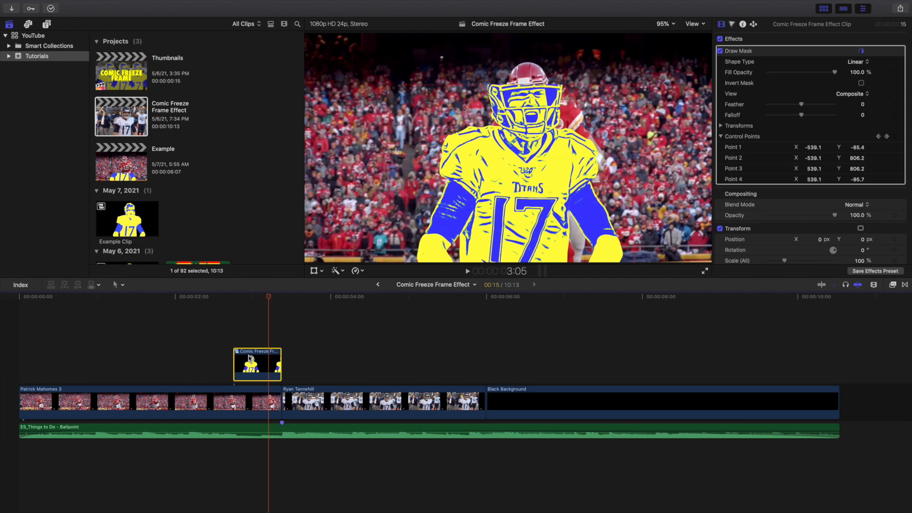
# Step: Play the Comic Freeze Frame Effect project twice from its beginning with the music, and stop playback during the second clip
pyautogui.click(16, 363)
pyautogui.press('space')
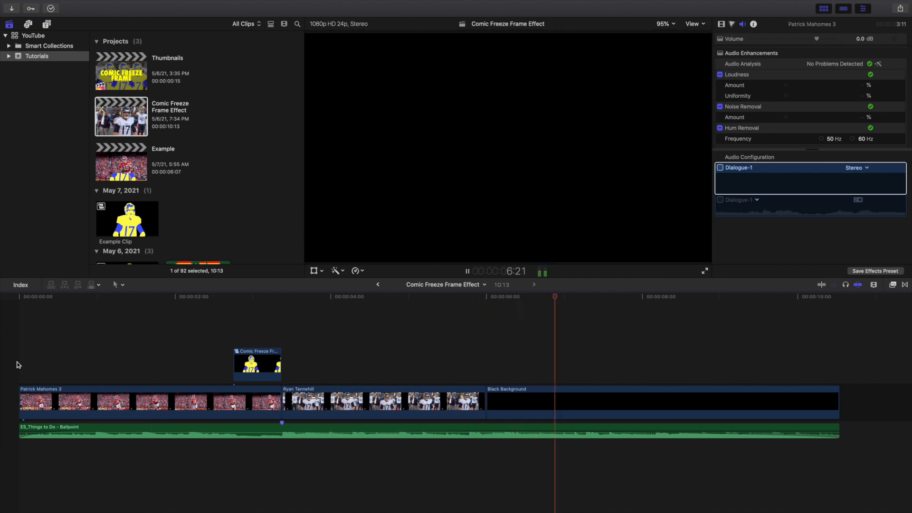
pyautogui.press('space')
pyautogui.click(13, 365)
pyautogui.press('space')
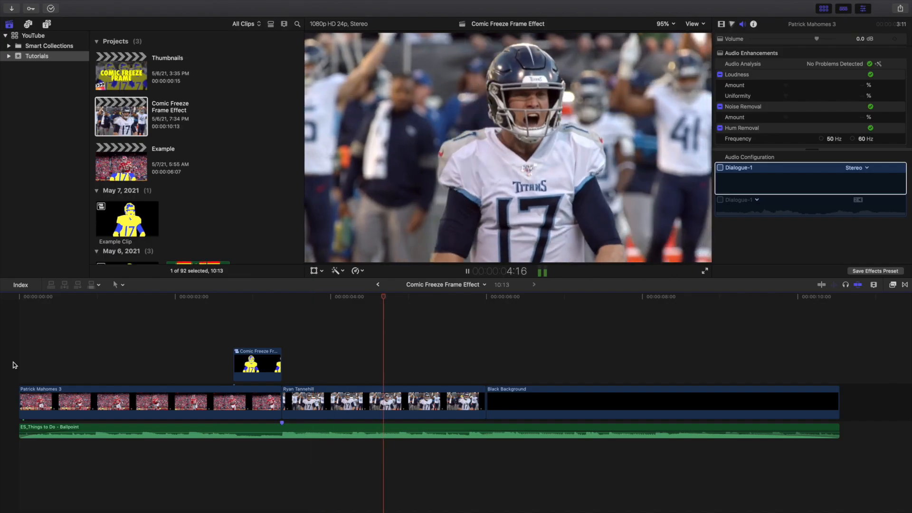
pyautogui.press('space')
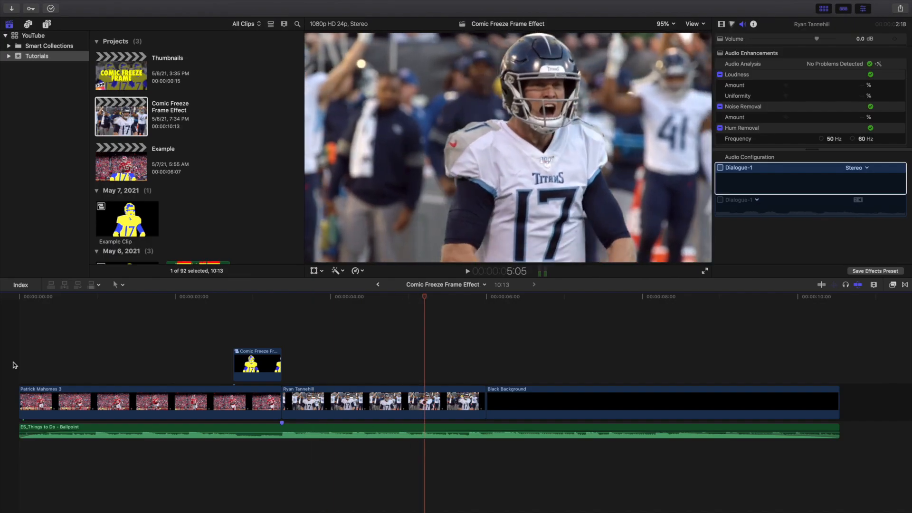